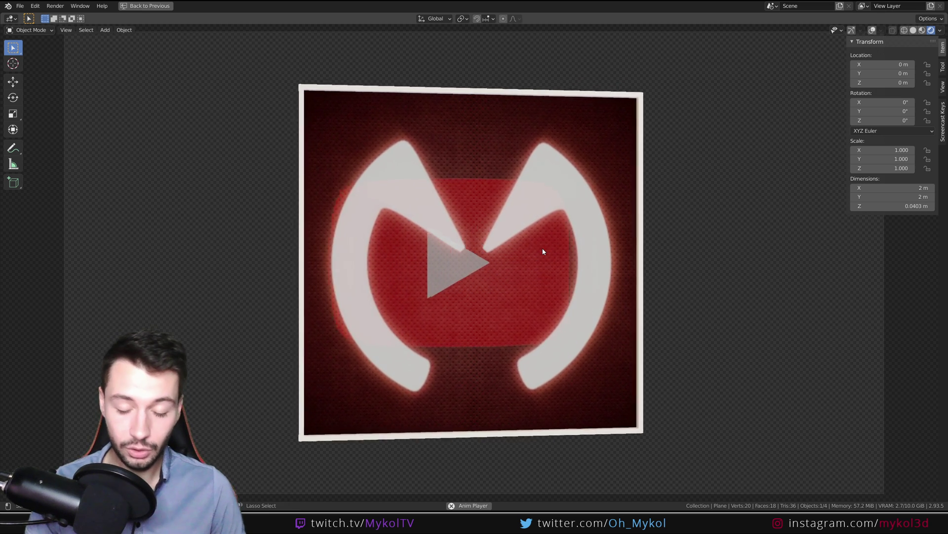
# Restore the full workspace layout and examine the logo plane's depth effect from several angles, playing the animation
pyautogui.hotkey('ctrl', 'space')
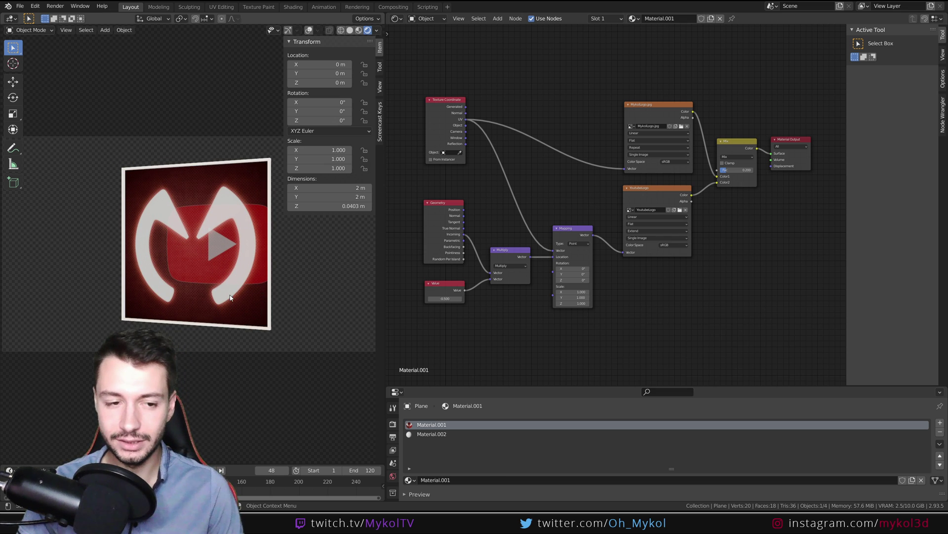
pyautogui.moveTo(256, 311); pyautogui.dragTo(131, 244, button='middle')
pyautogui.click(55, 481)
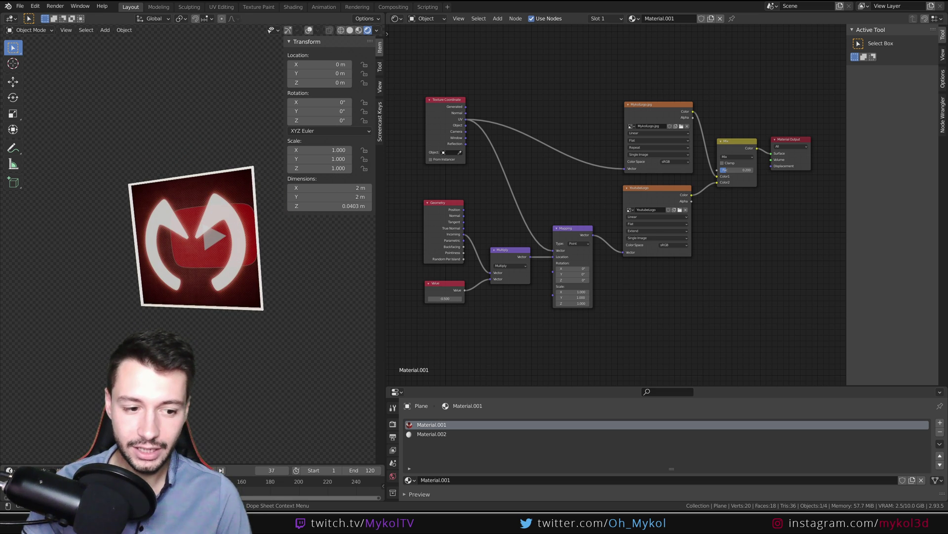
pyautogui.press('space')
pyautogui.scroll(5, 200, 274)
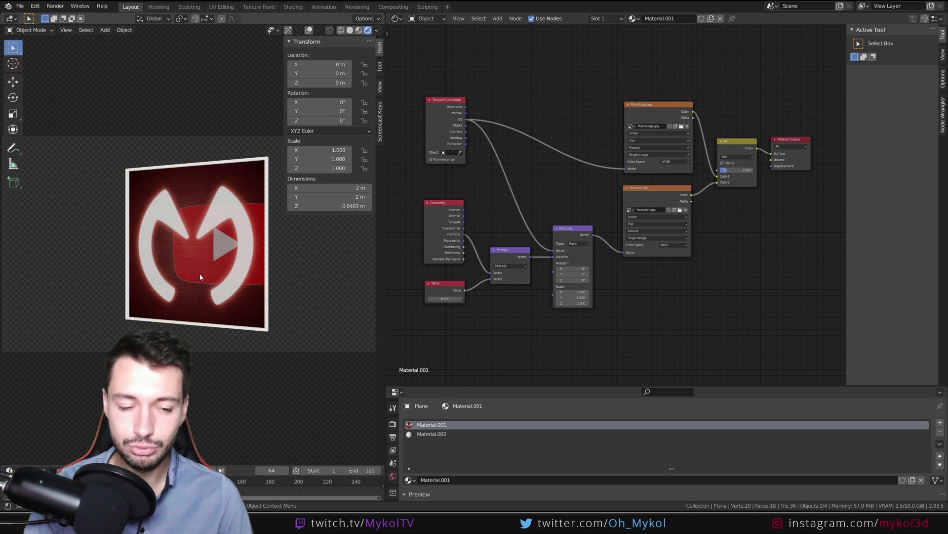
pyautogui.scroll(-5, 201, 275)
pyautogui.moveTo(201, 274); pyautogui.dragTo(182, 264, button='middle')
# Delete the existing logo plane and add a new plane mesh in top view
pyautogui.press('KP_7')
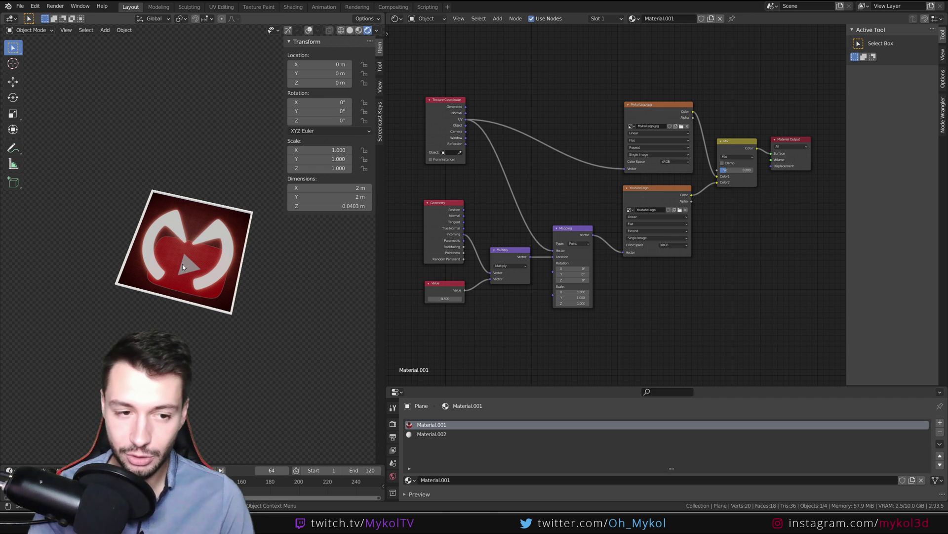
pyautogui.press('Delete')
pyautogui.hotkey('shift', 'a')
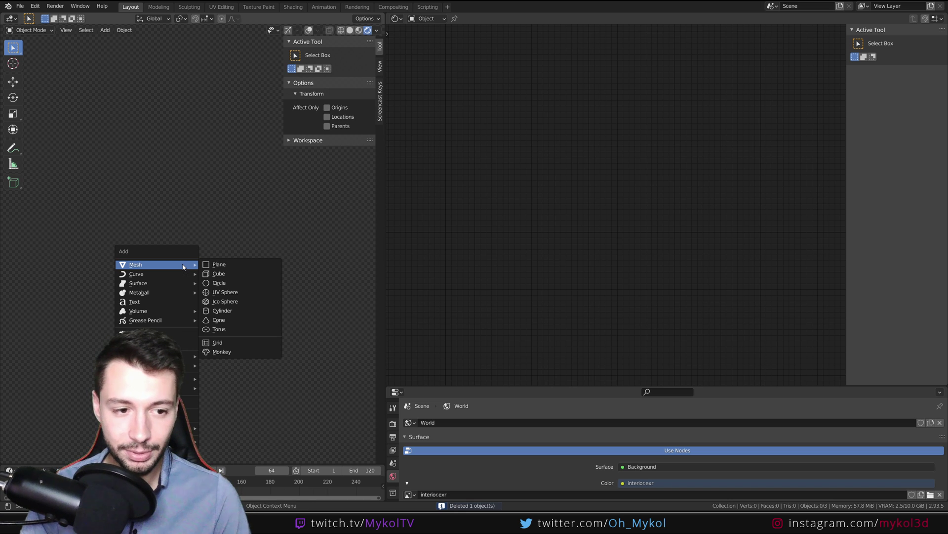
pyautogui.click(217, 262)
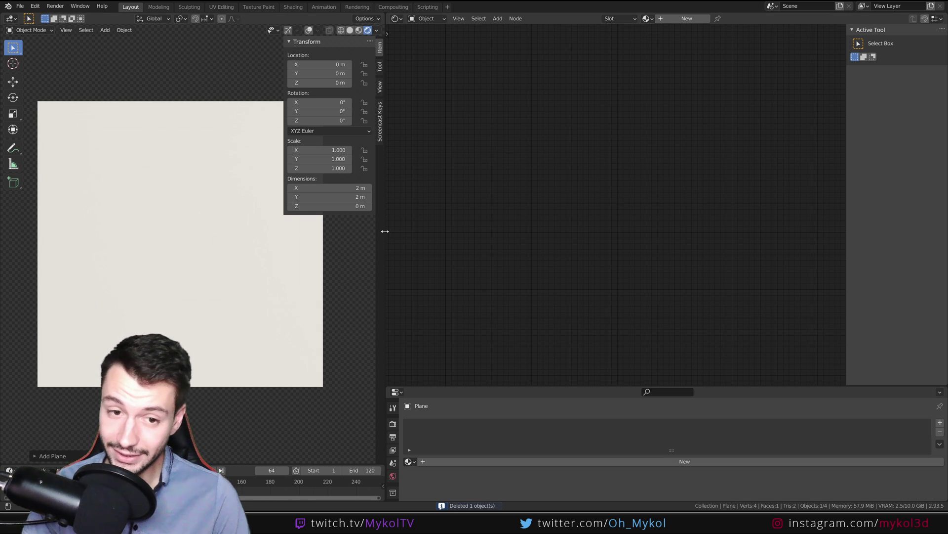
# Widen the 3D viewport and briefly play the animation to view the new plane
pyautogui.moveTo(386, 228); pyautogui.dragTo(560, 228)
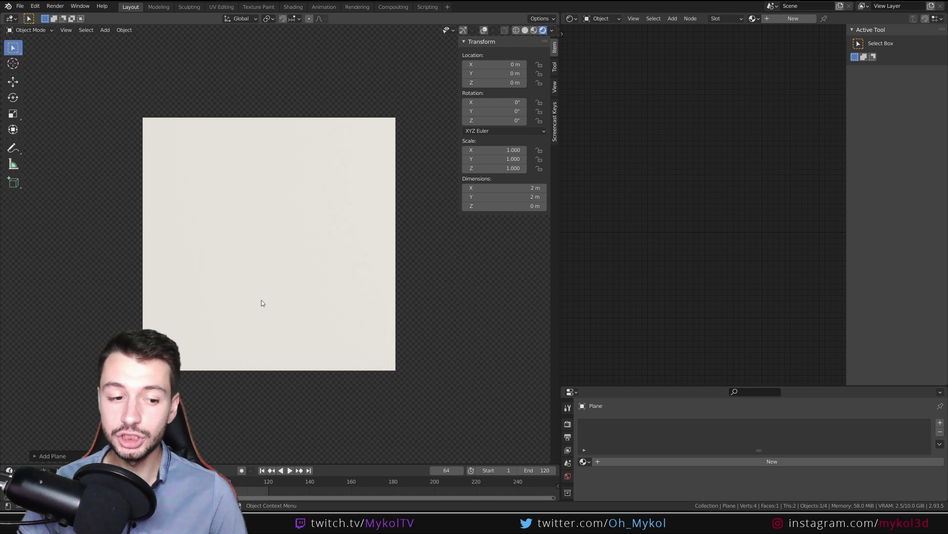
pyautogui.press('space')
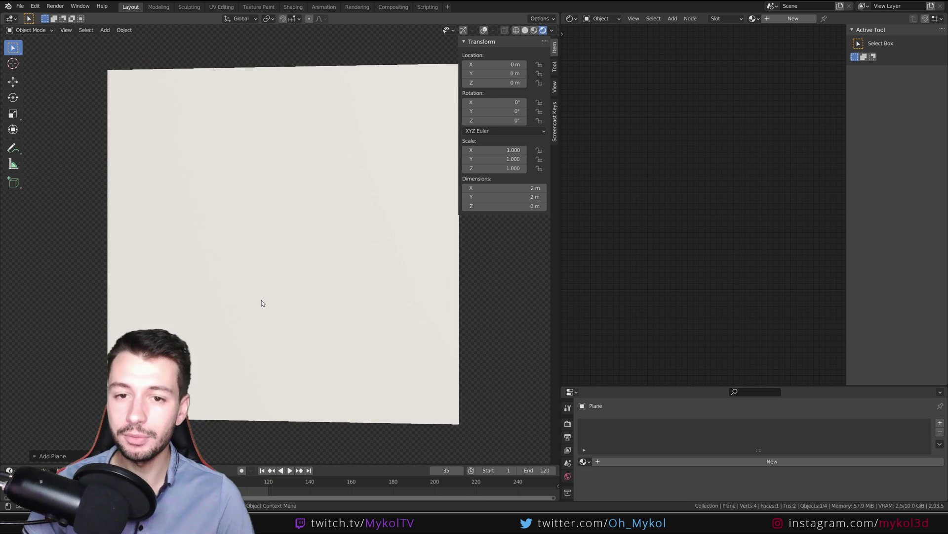
pyautogui.press('space')
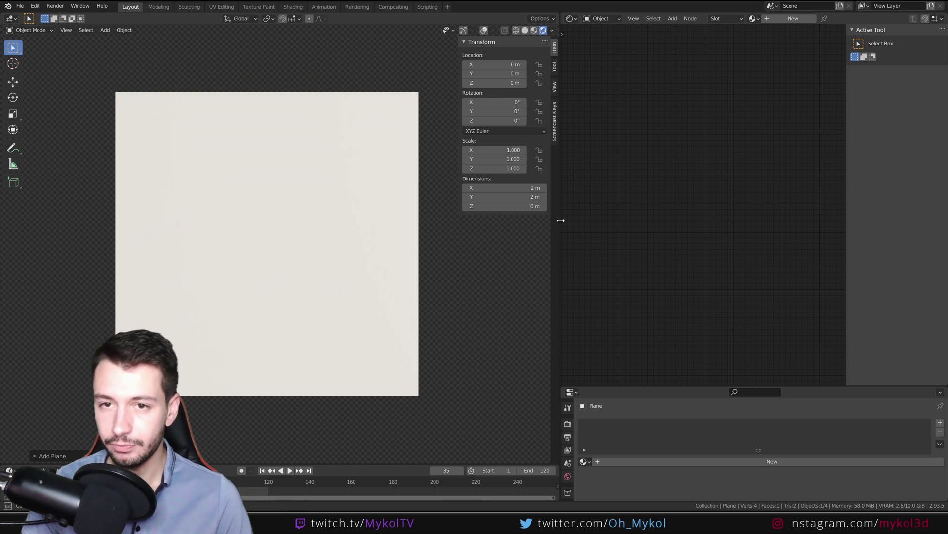
pyautogui.moveTo(560, 220); pyautogui.dragTo(470, 231)
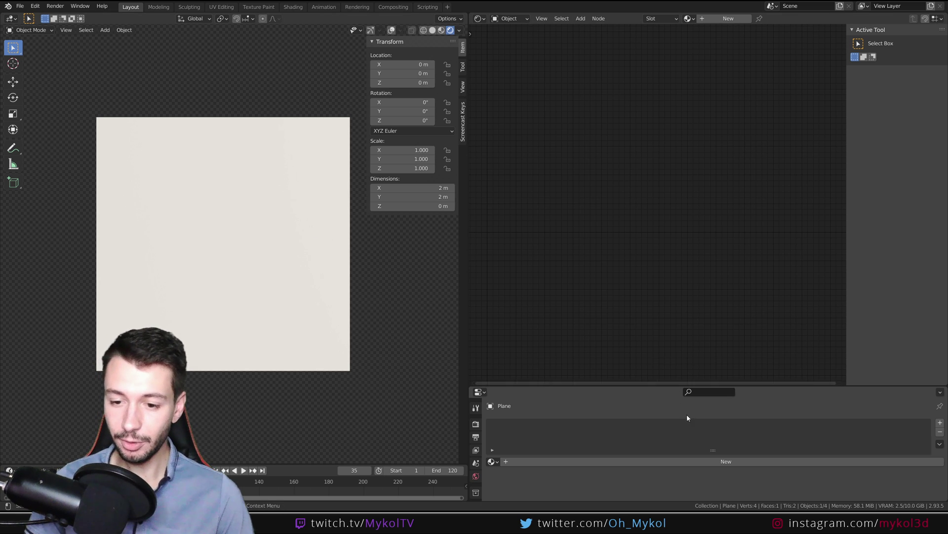
# Create a new material for the plane and delete its Principled BSDF node
pyautogui.click(709, 461)
pyautogui.press('Home')
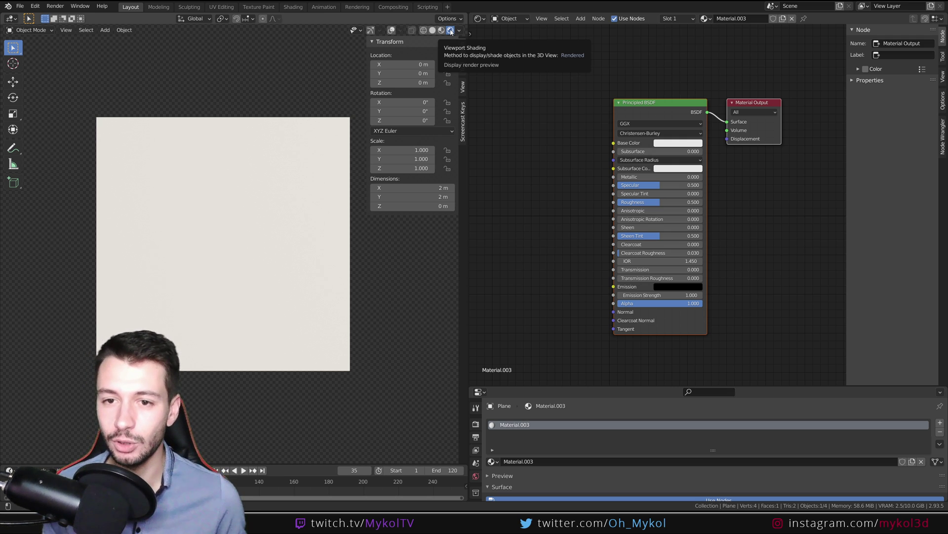
pyautogui.click(665, 108)
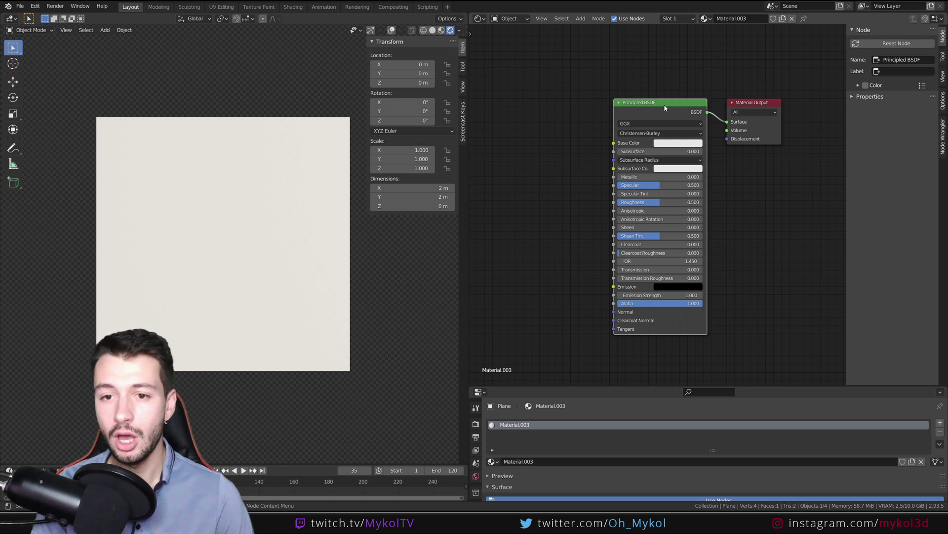
pyautogui.press('x')
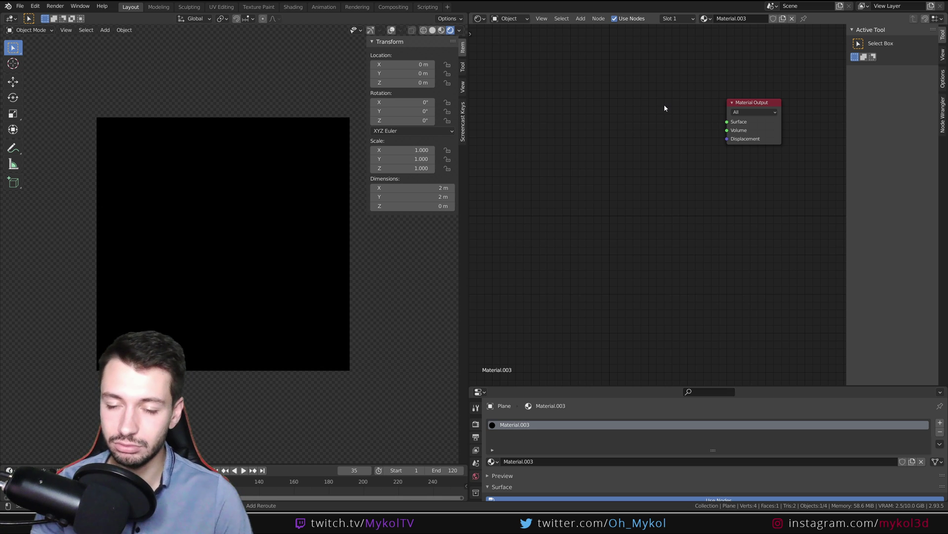
# Add a MixRGB node beside the Material Output and connect its Color to the Surface input
pyautogui.hotkey('shift', 'a')
pyautogui.click(665, 106)
pyautogui.write('mix')
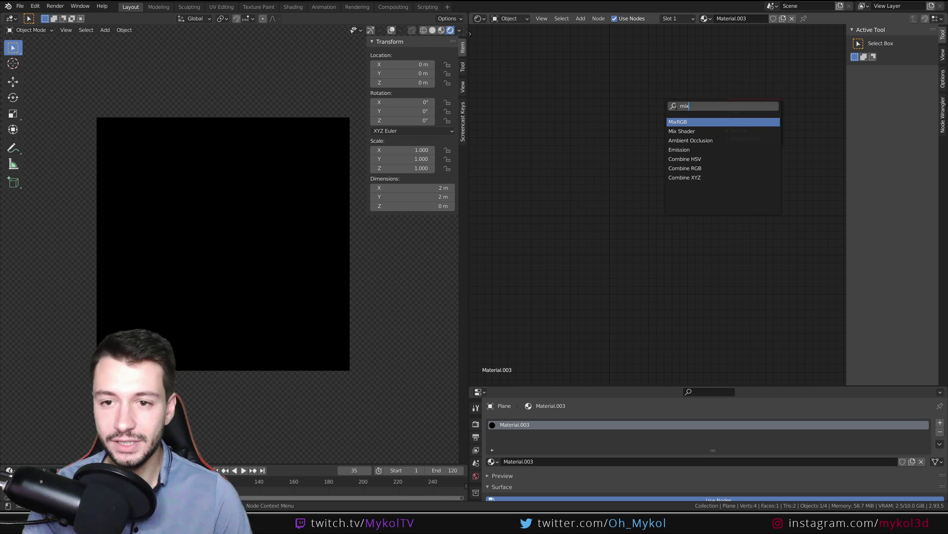
pyautogui.press('Return')
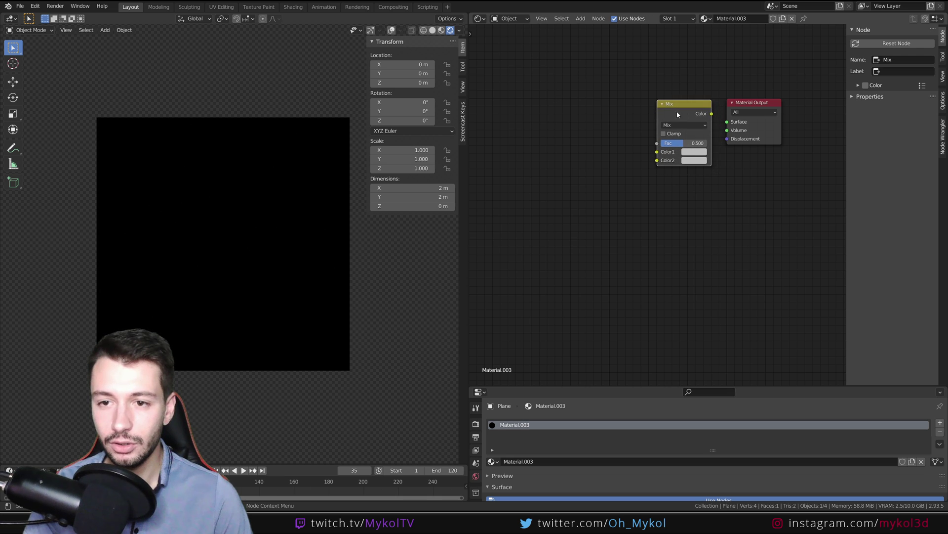
pyautogui.moveTo(733, 125); pyautogui.dragTo(732, 125)
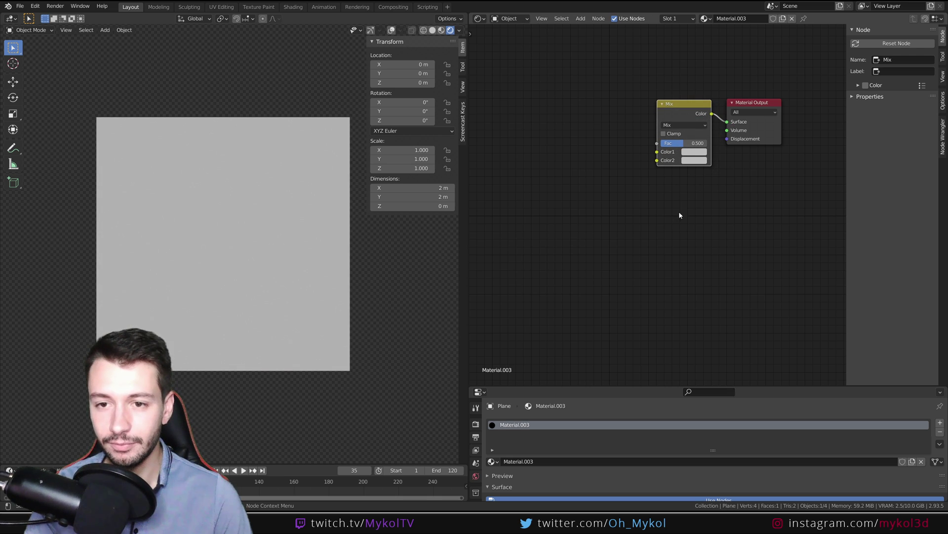
pyautogui.moveTo(675, 111); pyautogui.dragTo(676, 119)
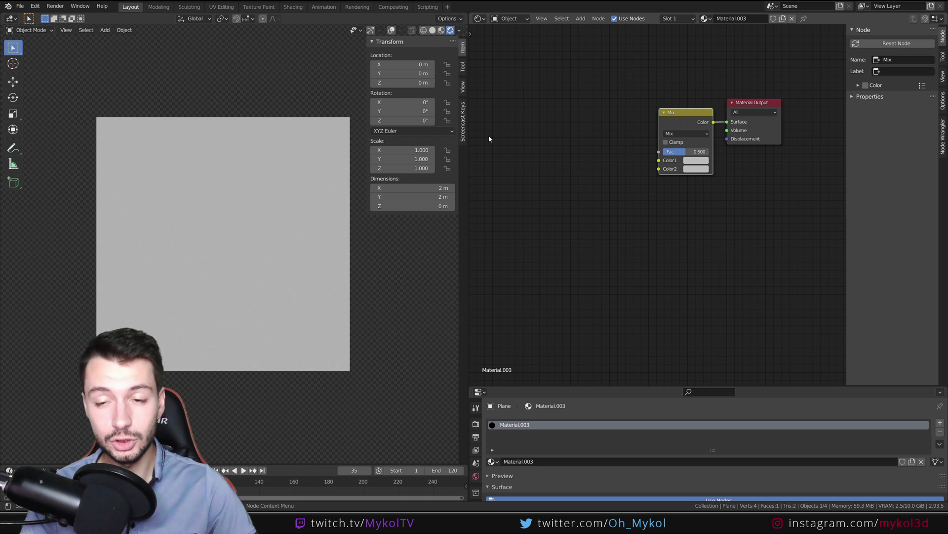
# Add two Image Texture nodes, one above the other, before the Mix node
pyautogui.moveTo(489, 136); pyautogui.dragTo(517, 138, button='middle')
pyautogui.hotkey('shift', 'a')
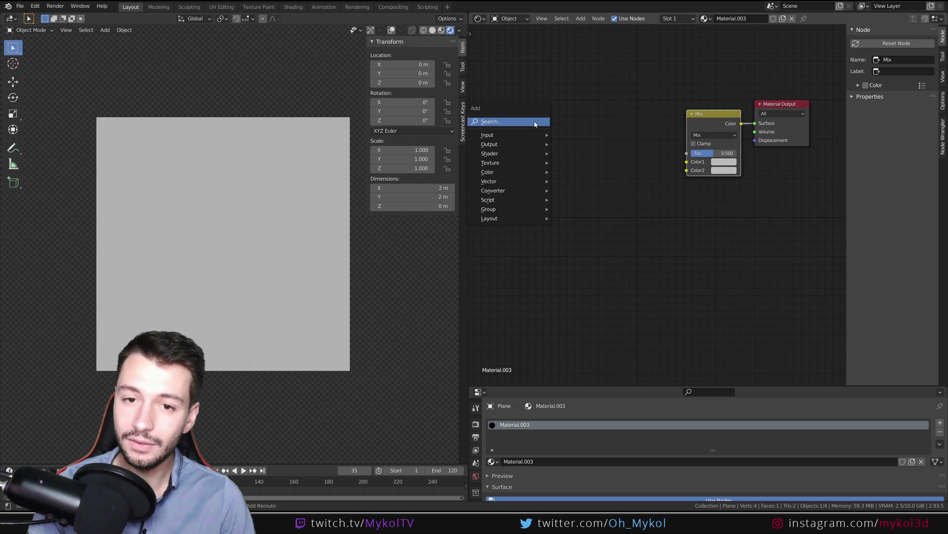
pyautogui.moveTo(512, 163)
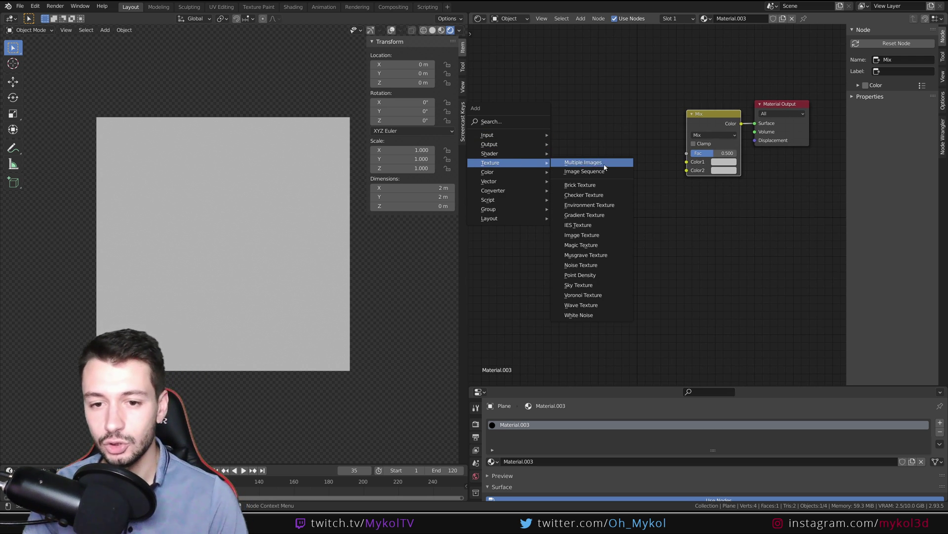
pyautogui.click(582, 235)
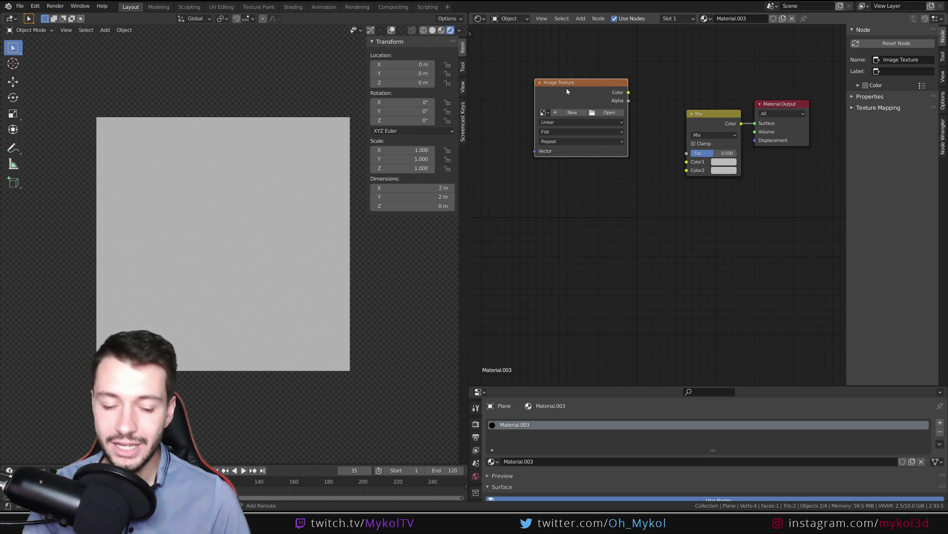
pyautogui.click(570, 183)
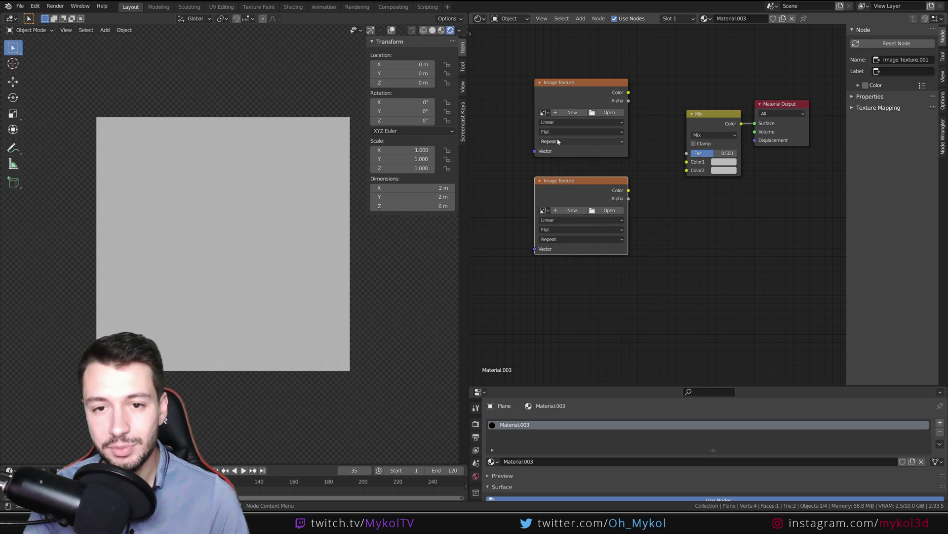
# Load MykolLogo.jpg into the upper Image Texture node and connect its Color to the Mix node's Color1
pyautogui.click(544, 113)
pyautogui.click(573, 132)
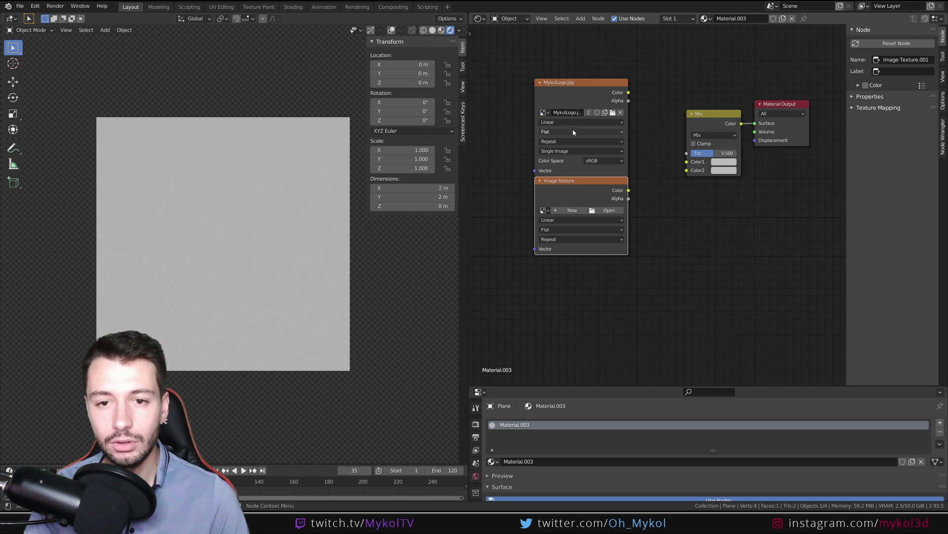
pyautogui.moveTo(685, 162); pyautogui.dragTo(687, 161)
# Load YoutubeLogo into the second Image Texture node, connect its Color to Color2, and space it below the first
pyautogui.click(544, 210)
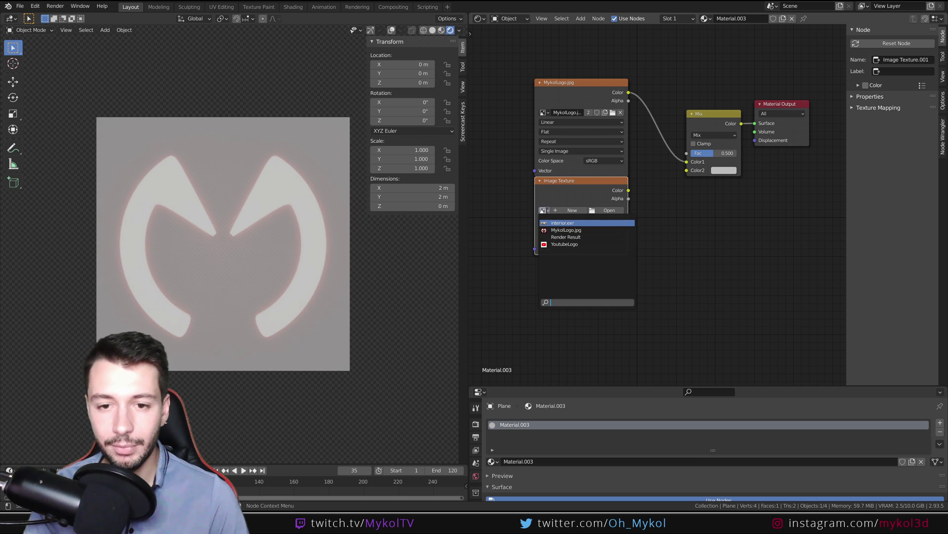
pyautogui.click(568, 244)
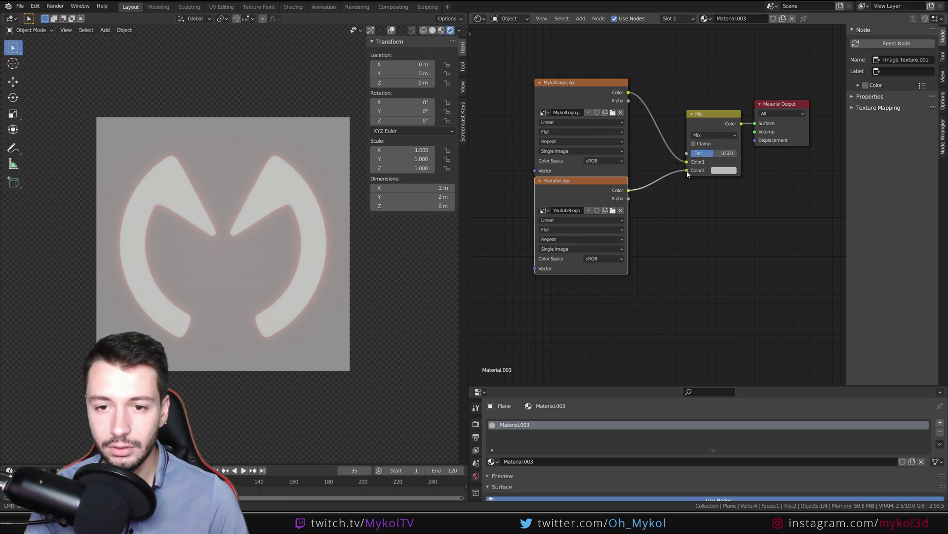
pyautogui.moveTo(687, 173); pyautogui.dragTo(687, 172)
pyautogui.moveTo(573, 187); pyautogui.dragTo(575, 217)
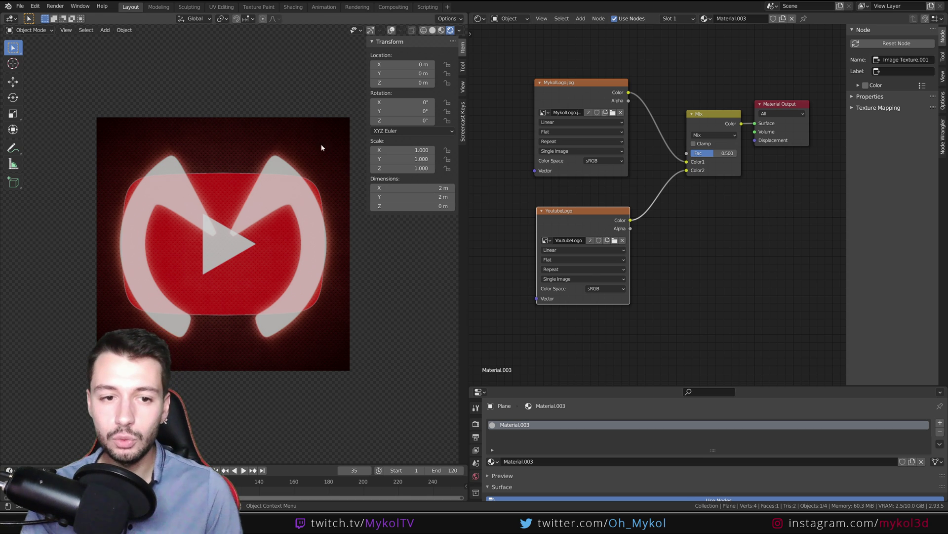
pyautogui.click(704, 138)
pyautogui.click(708, 135)
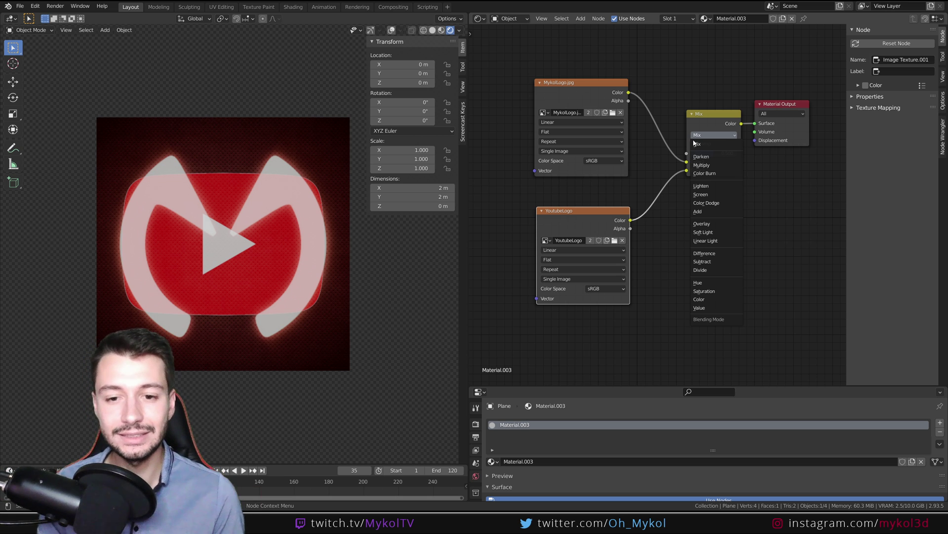
pyautogui.scroll(-4, 599, 197)
pyautogui.moveTo(605, 195); pyautogui.dragTo(744, 213, button='middle')
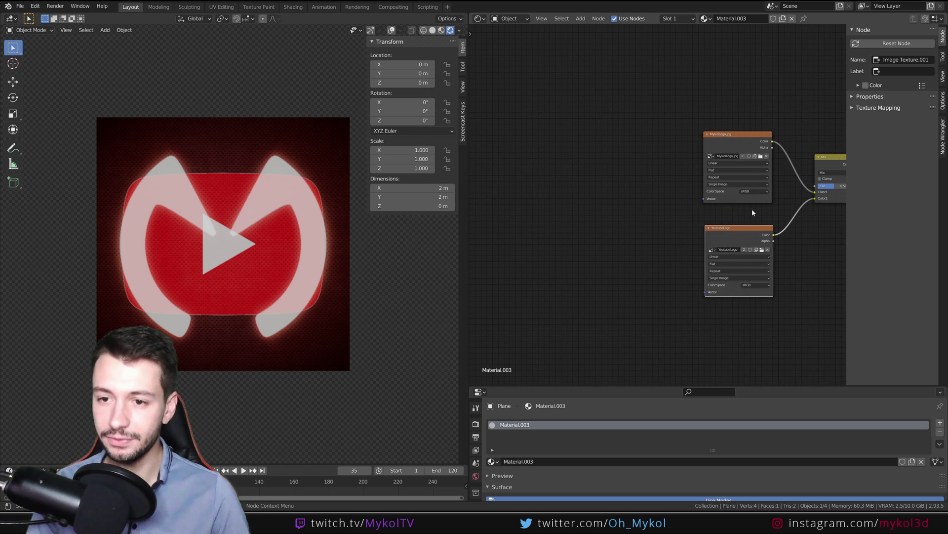
pyautogui.moveTo(783, 209); pyautogui.dragTo(448, 81)
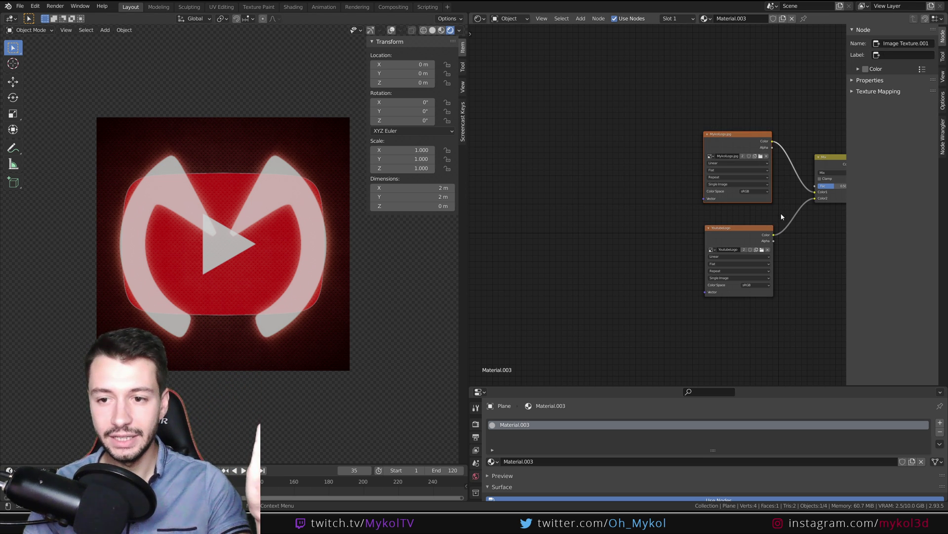
pyautogui.moveTo(782, 217); pyautogui.dragTo(494, 334)
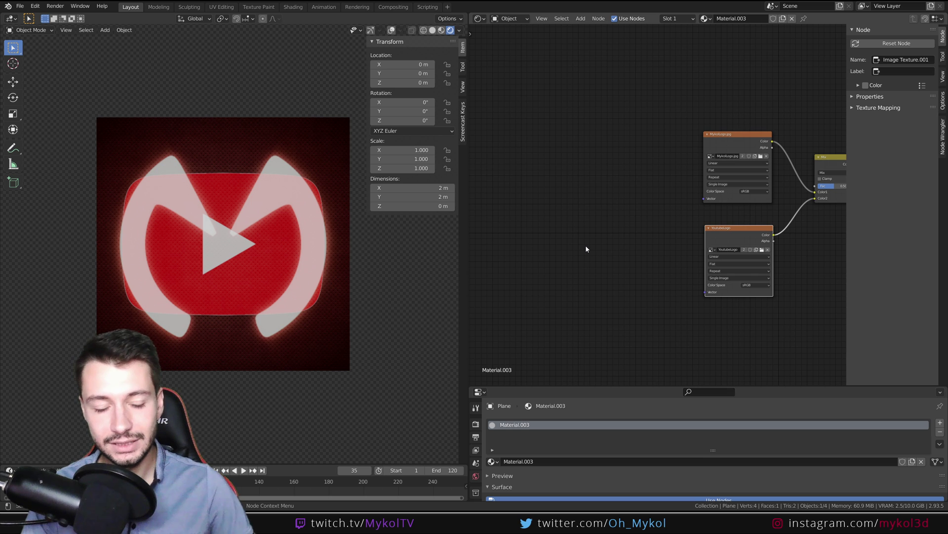
# Widen the node editor and make free space visible before the two image texture nodes
pyautogui.moveTo(619, 237); pyautogui.dragTo(491, 225, button='middle')
pyautogui.scroll(1, 421, 224)
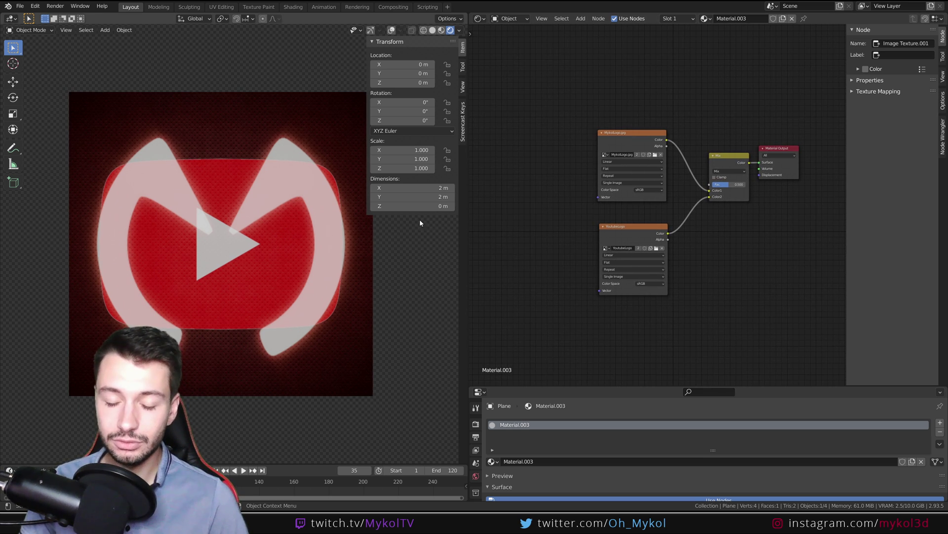
pyautogui.moveTo(468, 181); pyautogui.dragTo(428, 183)
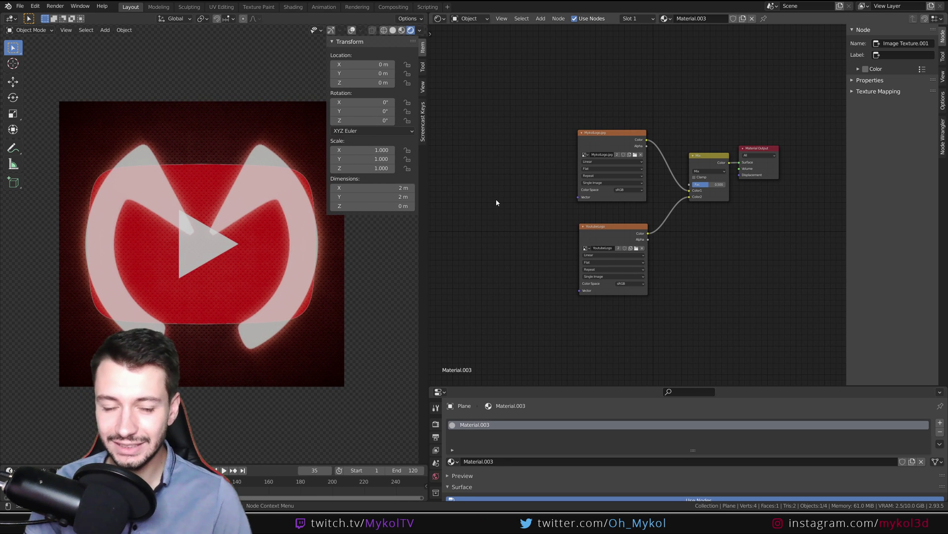
pyautogui.moveTo(534, 195); pyautogui.dragTo(588, 182, button='middle')
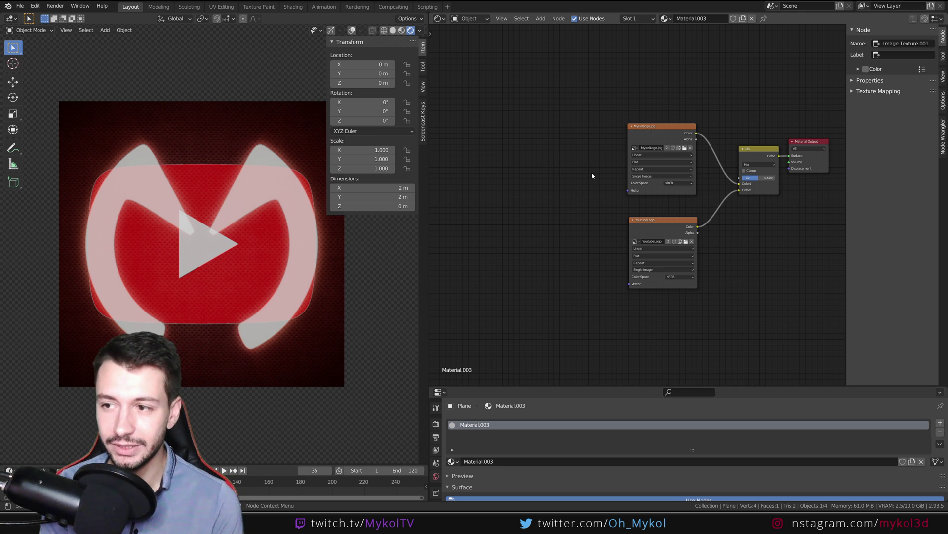
# Add a Texture Coordinate node well to the left of the two image texture nodes
pyautogui.hotkey('shift', 'a')
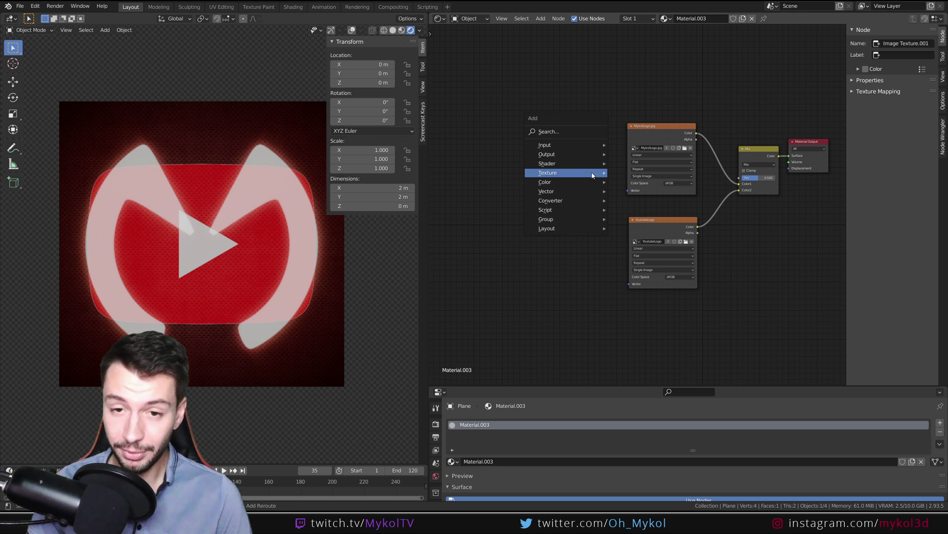
pyautogui.click(564, 135)
pyautogui.write('coor')
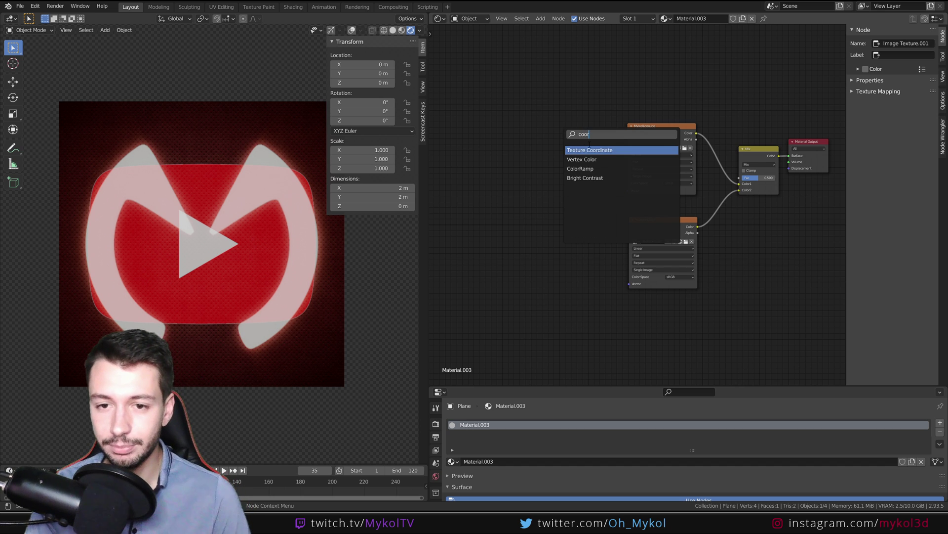
pyautogui.click(586, 149)
pyautogui.click(469, 142)
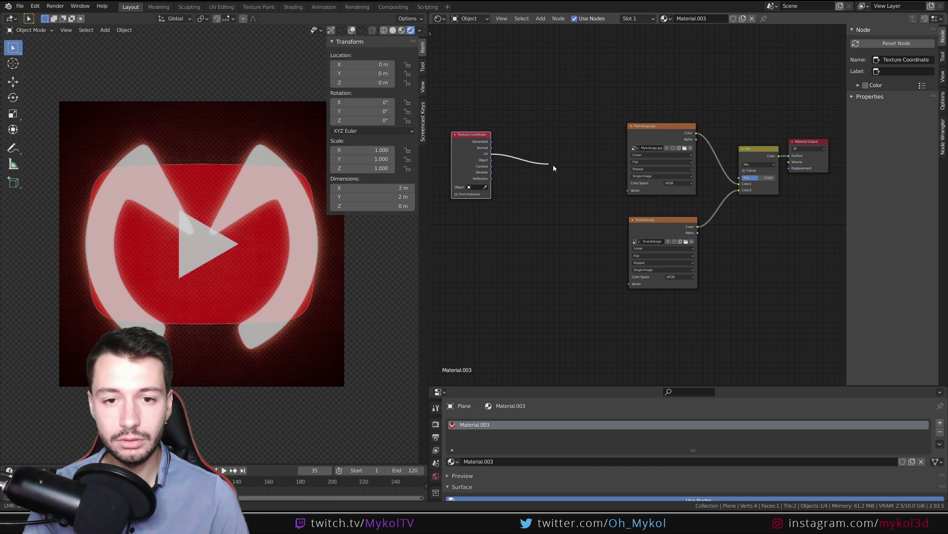
# Connect the Texture Coordinate node's UV output to the MykolLogo.jpg texture's Vector input and hide the 3D viewport's sidebar
pyautogui.moveTo(630, 190); pyautogui.dragTo(628, 190)
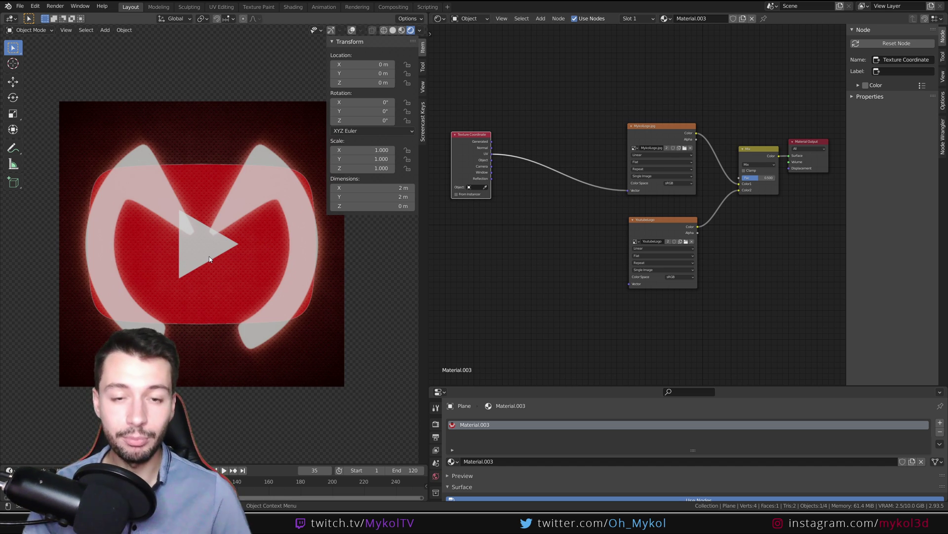
pyautogui.press('n')
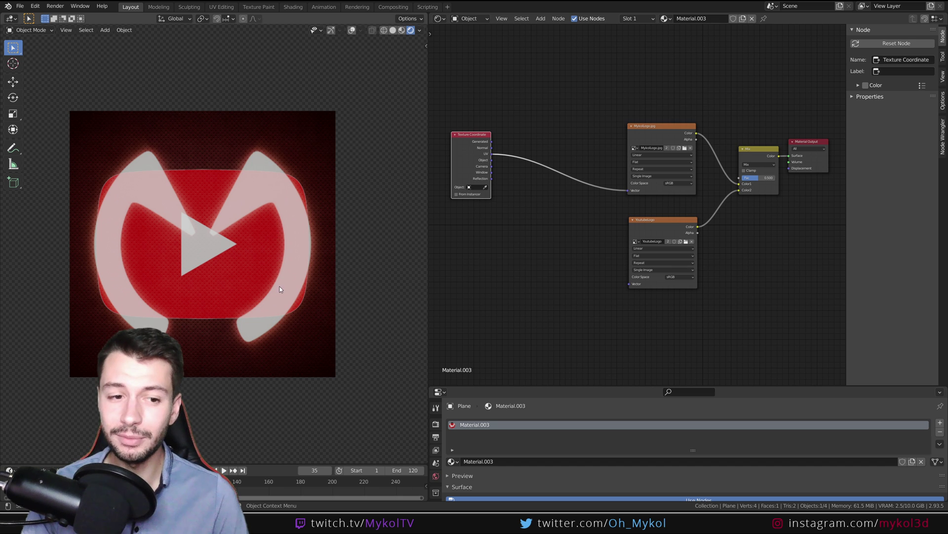
pyautogui.moveTo(291, 148); pyautogui.dragTo(531, 241, button='middle')
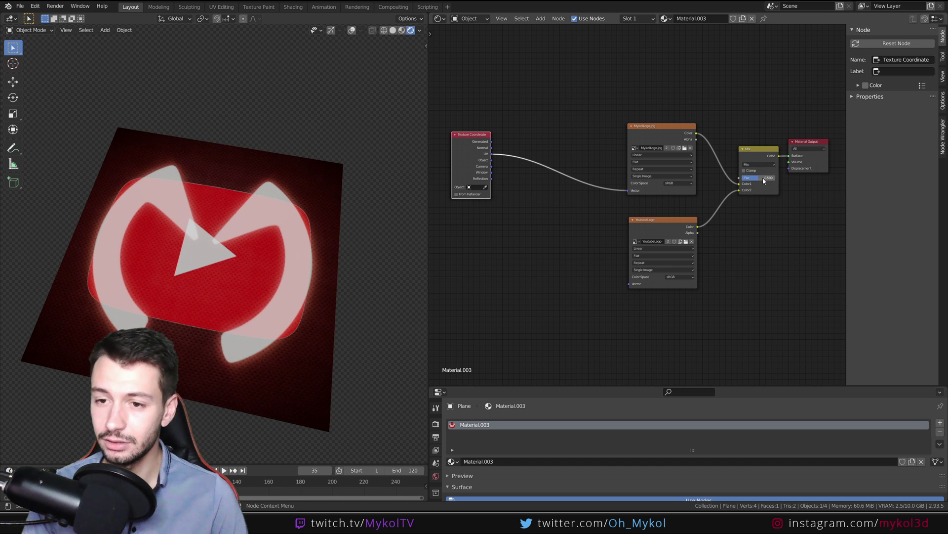
# Set the Mix node's factor to 0.2
pyautogui.scroll(2, 764, 181)
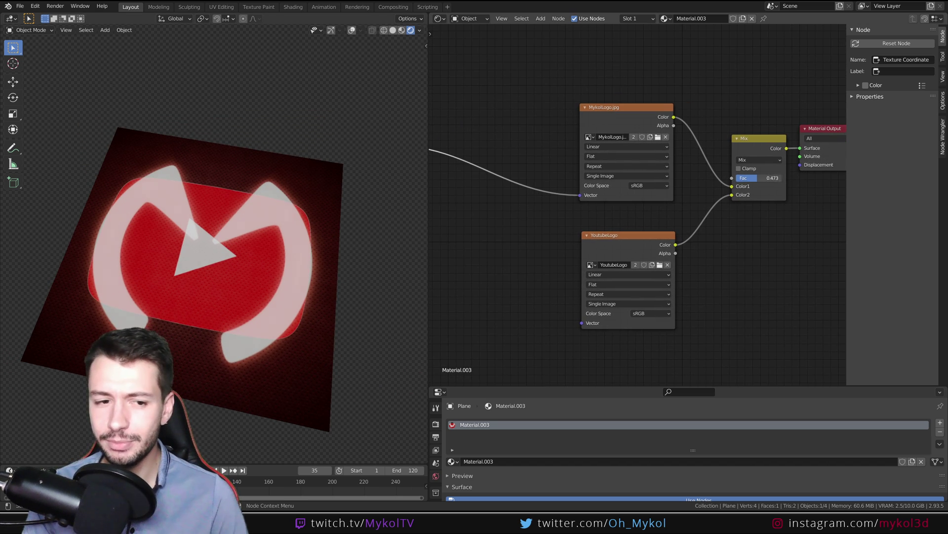
pyautogui.moveTo(758, 178); pyautogui.dragTo(748, 178)
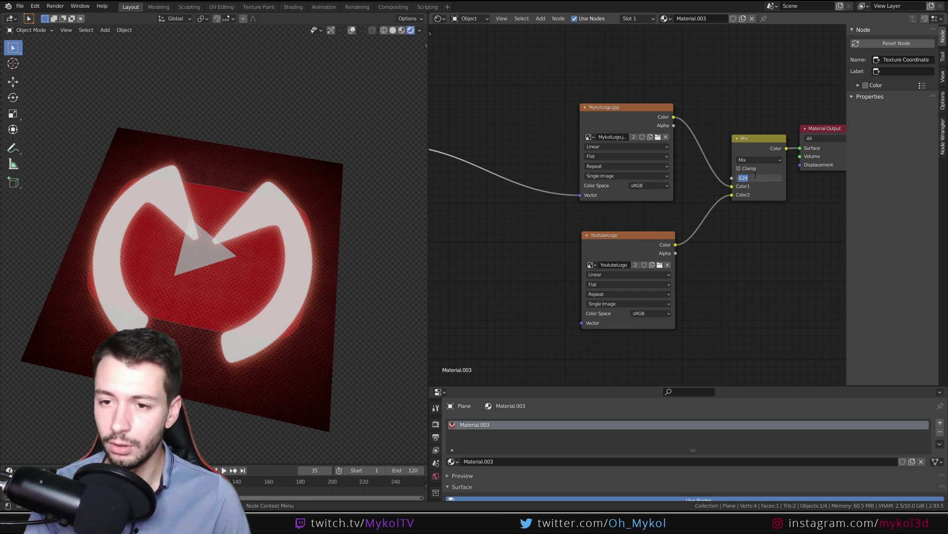
pyautogui.moveTo(210, 246)
pyautogui.mouseDown(button='middle')
pyautogui.moveTo(198, 240)
pyautogui.moveTo(212, 253)
pyautogui.mouseUp(button='middle')
# Add a Geometry node below the Texture Coordinate node
pyautogui.moveTo(532, 239); pyautogui.dragTo(620, 231, button='middle')
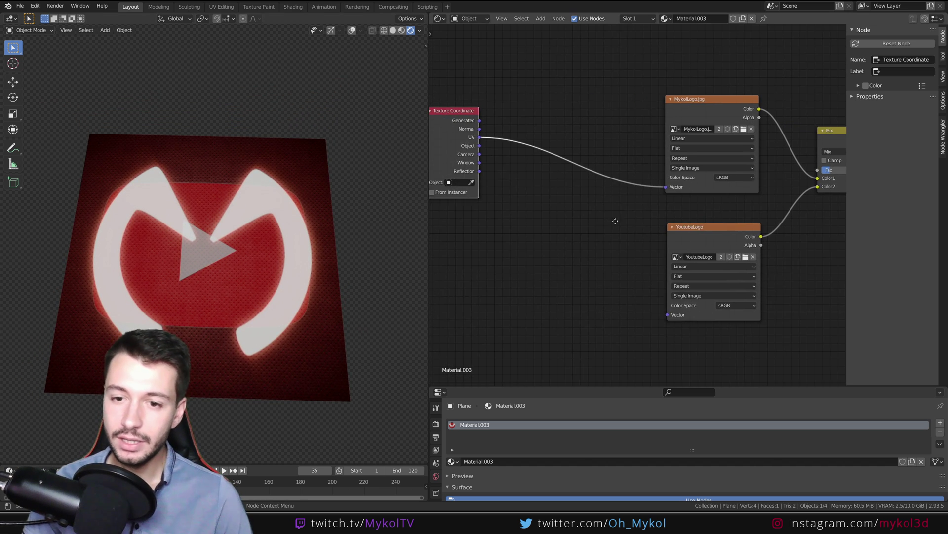
pyautogui.scroll(-1, 620, 226)
pyautogui.moveTo(202, 219)
pyautogui.mouseDown(button='middle')
pyautogui.moveTo(221, 268)
pyautogui.moveTo(211, 252)
pyautogui.moveTo(209, 160)
pyautogui.moveTo(217, 174)
pyautogui.moveTo(196, 221)
pyautogui.mouseUp(button='middle')
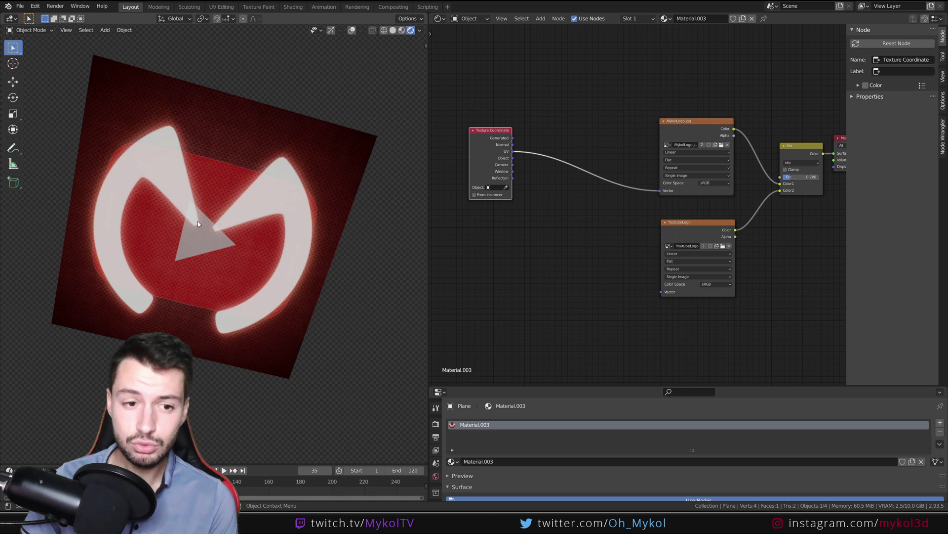
pyautogui.moveTo(239, 263); pyautogui.dragTo(242, 238, button='middle')
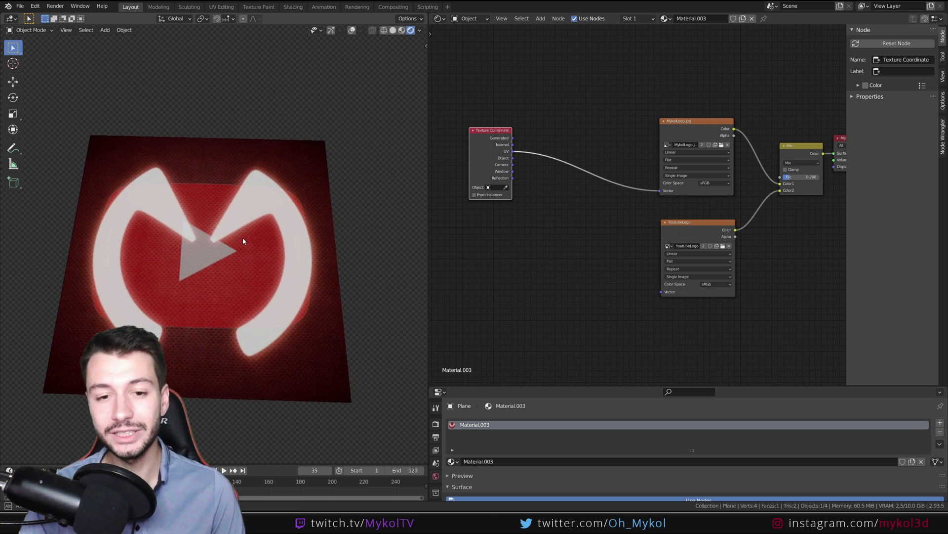
pyautogui.hotkey('shift', 'a')
pyautogui.click(515, 235)
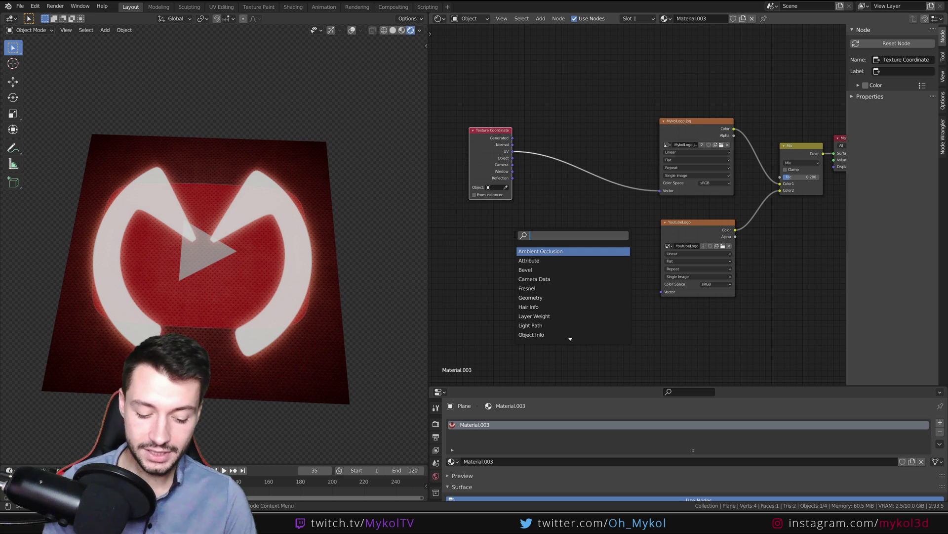
pyautogui.write('geo')
pyautogui.press('Return')
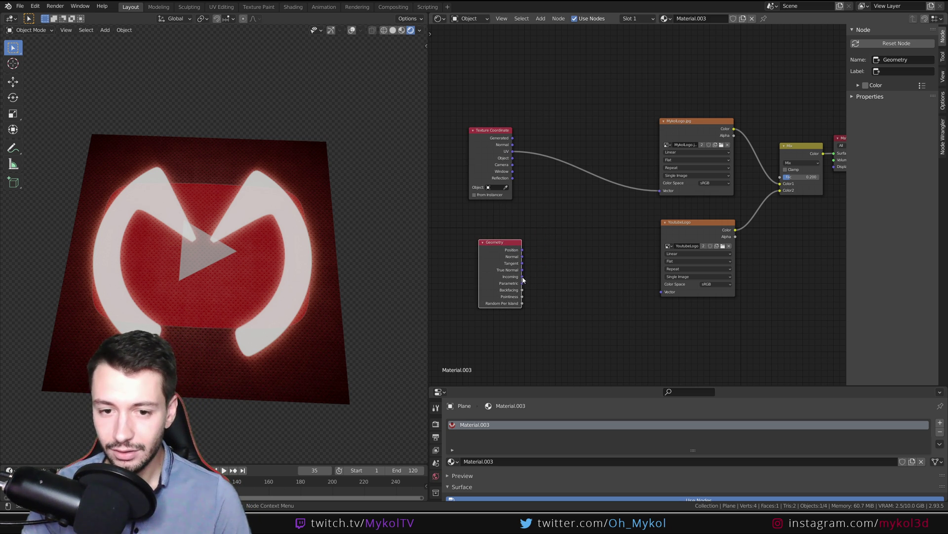
pyautogui.moveTo(896, 244); pyautogui.dragTo(770, 251)
pyautogui.moveTo(548, 281); pyautogui.dragTo(516, 280, button='middle')
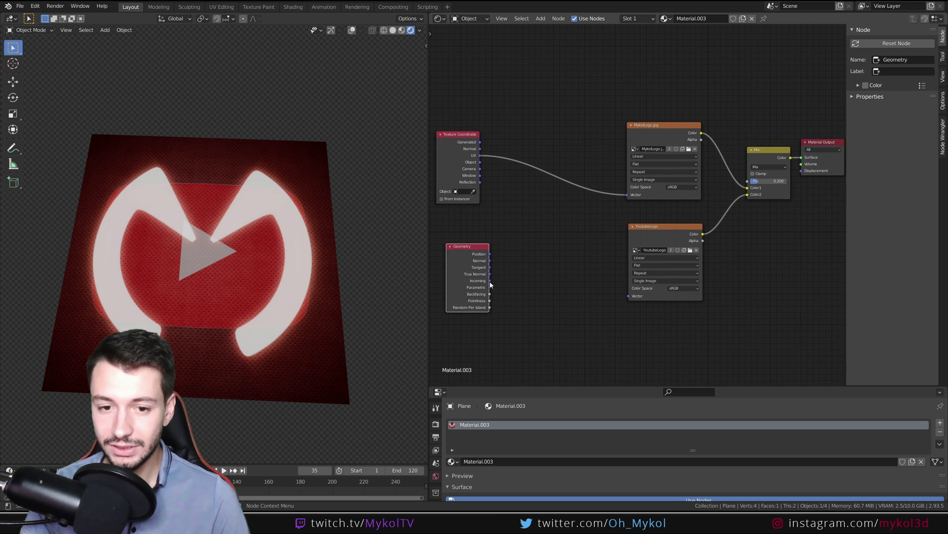
# Try the Geometry node's Incoming output directly on the Material Output's Surface, view the plane from several angles, and undo the link
pyautogui.moveTo(490, 282); pyautogui.dragTo(804, 158)
pyautogui.scroll(-4, 234, 266)
pyautogui.moveTo(235, 265); pyautogui.dragTo(296, 276, button='middle')
pyautogui.moveTo(178, 275); pyautogui.dragTo(197, 296, button='middle')
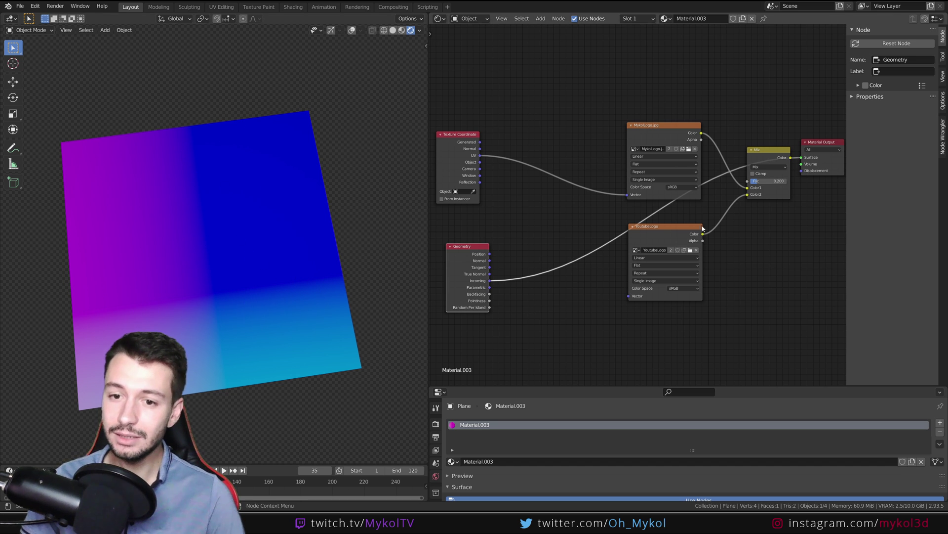
pyautogui.moveTo(201, 216); pyautogui.dragTo(163, 197, button='middle')
pyautogui.hotkey('ctrl', 'z')
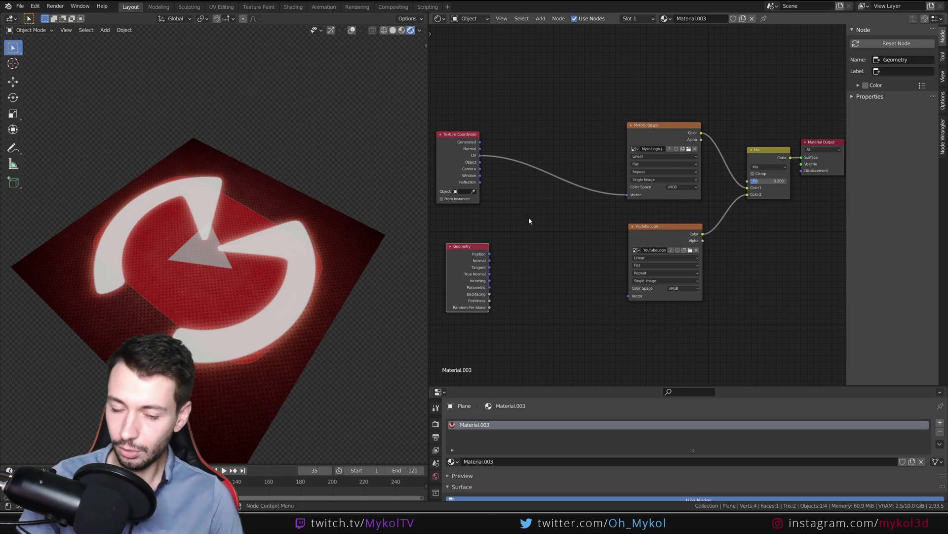
# Return the viewport to the top view and add a Mapping node between the Geometry and YoutubeLogo texture nodes
pyautogui.moveTo(317, 258); pyautogui.dragTo(239, 288, button='middle')
pyautogui.press('KP_7')
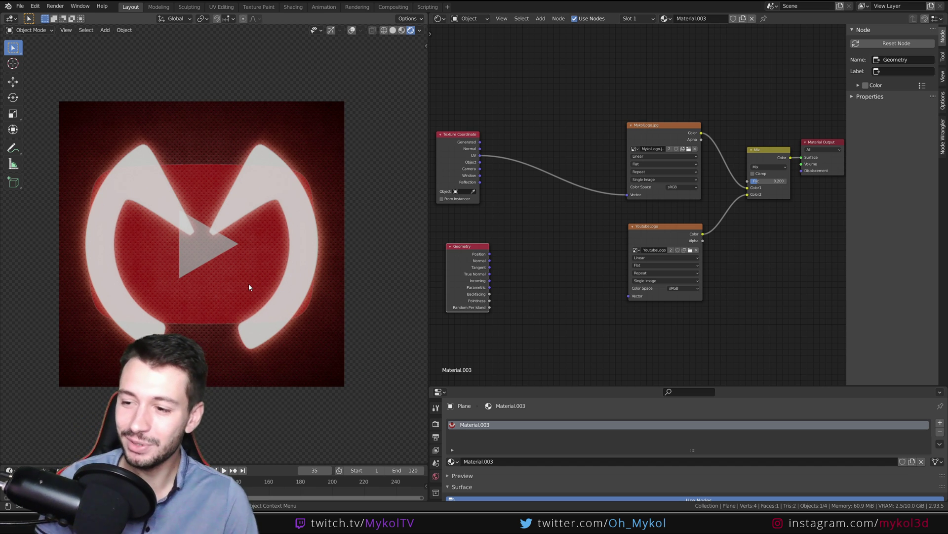
pyautogui.hotkey('shift', 'a')
pyautogui.click(567, 260)
pyautogui.write('mapp')
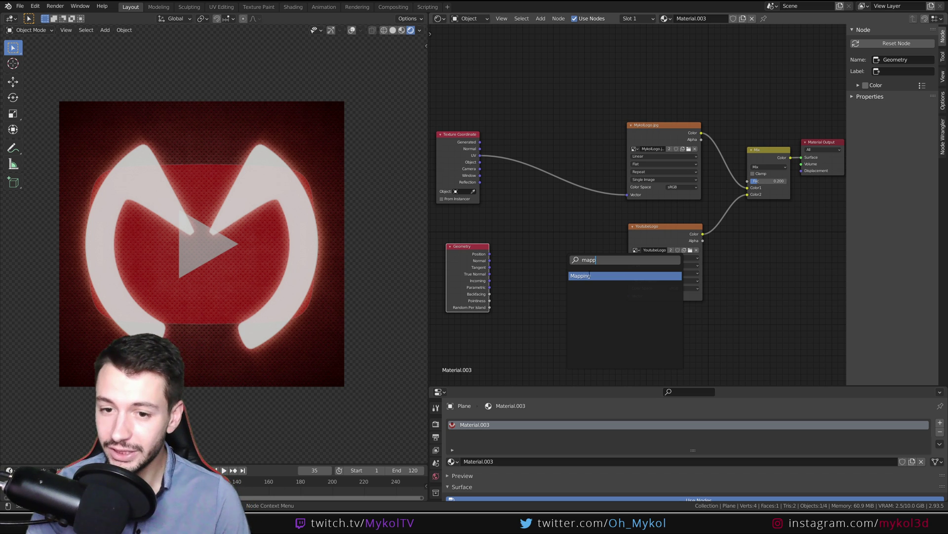
pyautogui.press('Return')
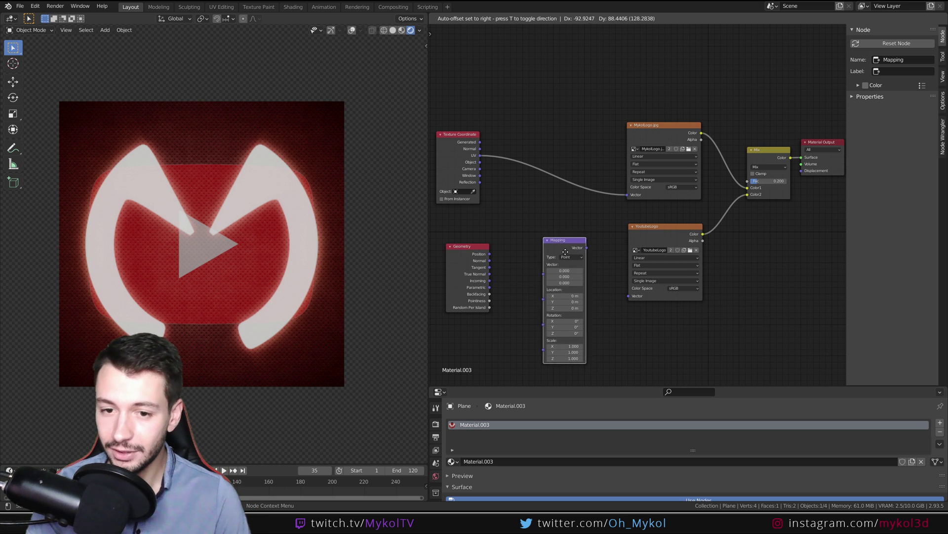
pyautogui.click(563, 245)
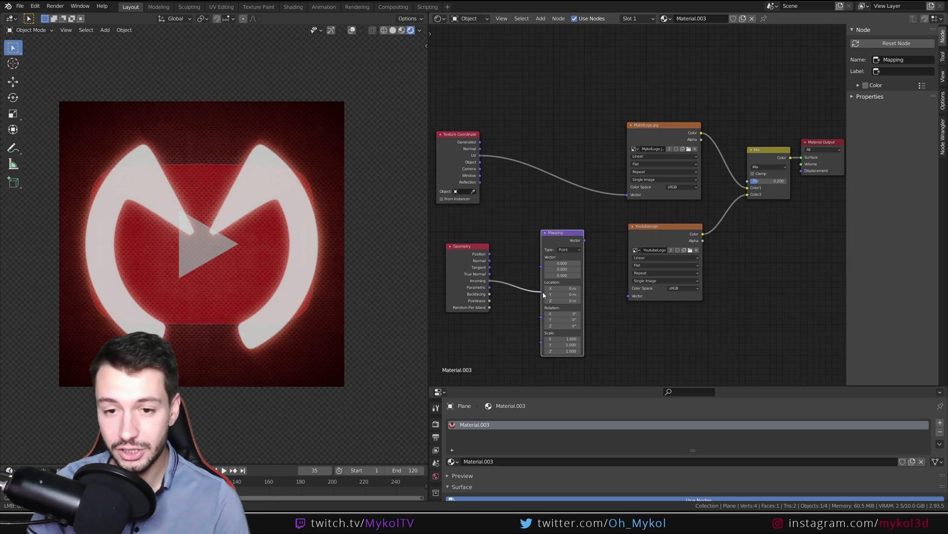
# Connect Geometry's Incoming output to the Mapping node's Location, and Mapping's Vector output to the YoutubeLogo texture's Vector
pyautogui.moveTo(544, 295); pyautogui.dragTo(548, 295)
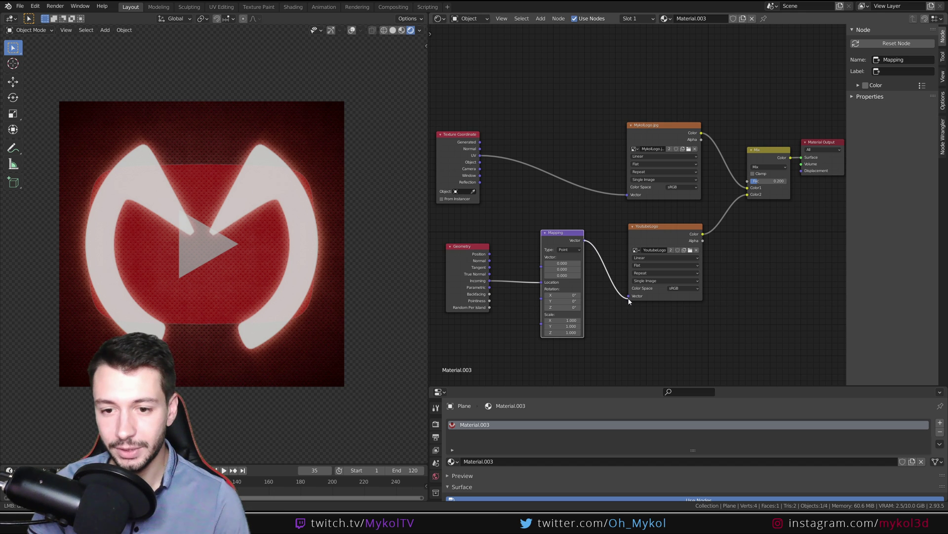
pyautogui.moveTo(628, 298); pyautogui.dragTo(629, 298)
pyautogui.moveTo(257, 257); pyautogui.dragTo(322, 237, button='middle')
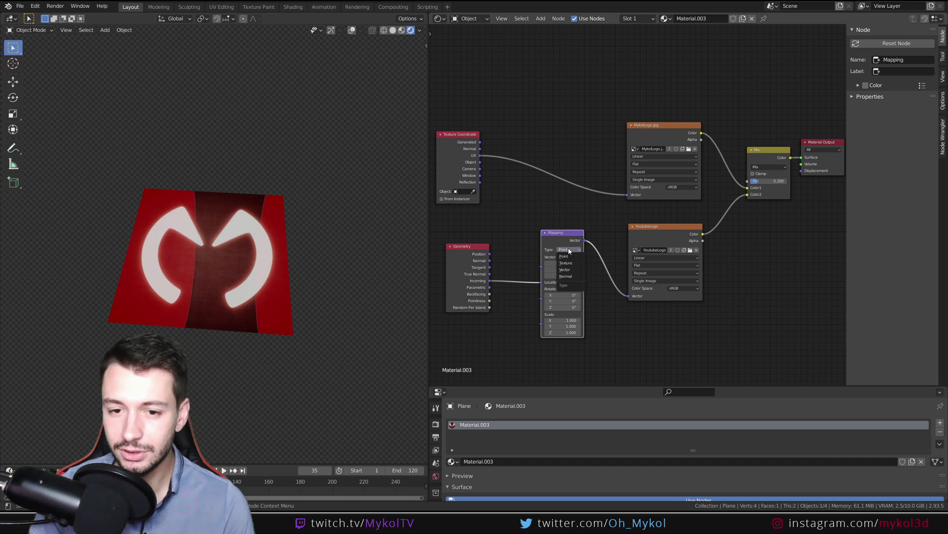
# Try the Mapping node's Texture type from different viewing angles, and switch it back to Point for comparison
pyautogui.click(575, 265)
pyautogui.moveTo(253, 212); pyautogui.dragTo(310, 263, button='middle')
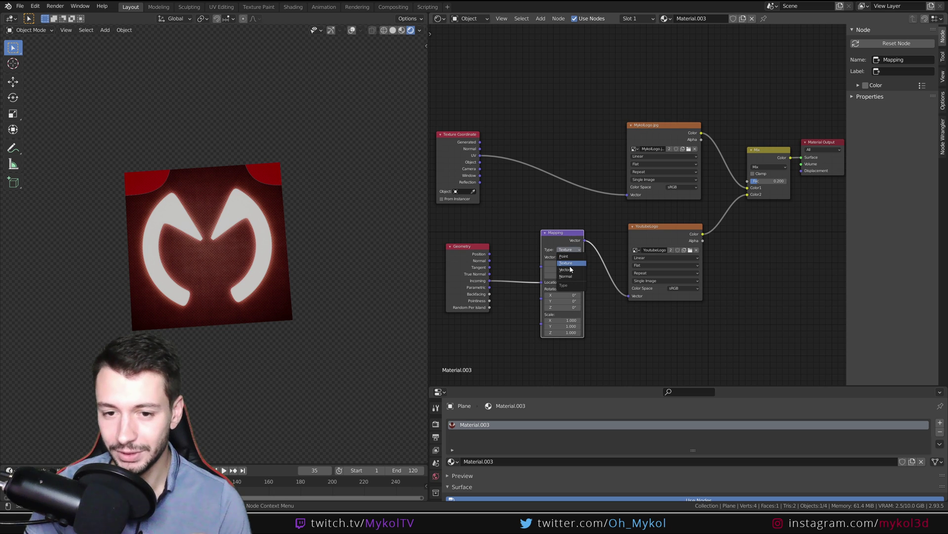
pyautogui.click(574, 257)
pyautogui.moveTo(250, 262); pyautogui.dragTo(246, 210, button='middle')
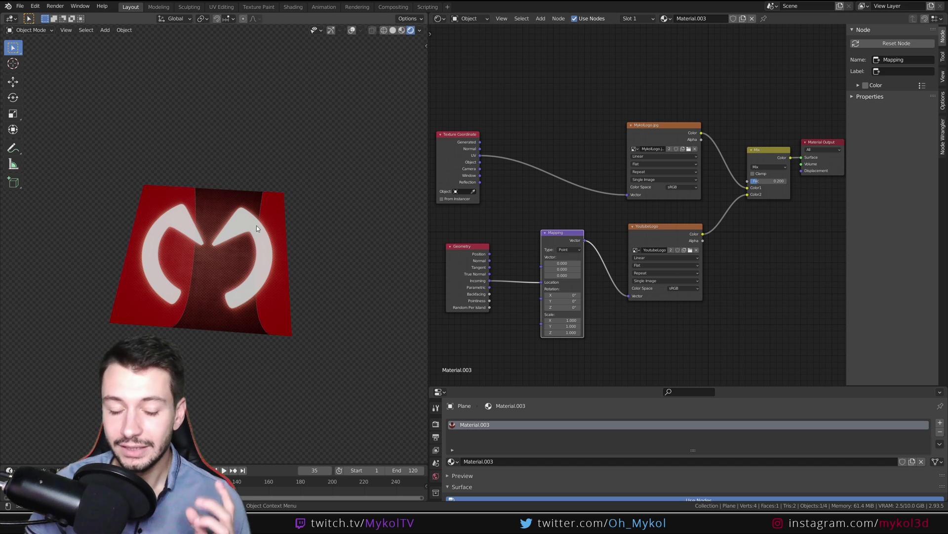
pyautogui.moveTo(256, 225)
pyautogui.mouseDown(button='middle')
pyautogui.moveTo(263, 273)
pyautogui.moveTo(259, 227)
pyautogui.mouseUp(button='middle')
# Align the Geometry node under the Texture Coordinate node and connect the UV output to the Mapping node's Vector input
pyautogui.moveTo(469, 251); pyautogui.dragTo(459, 250)
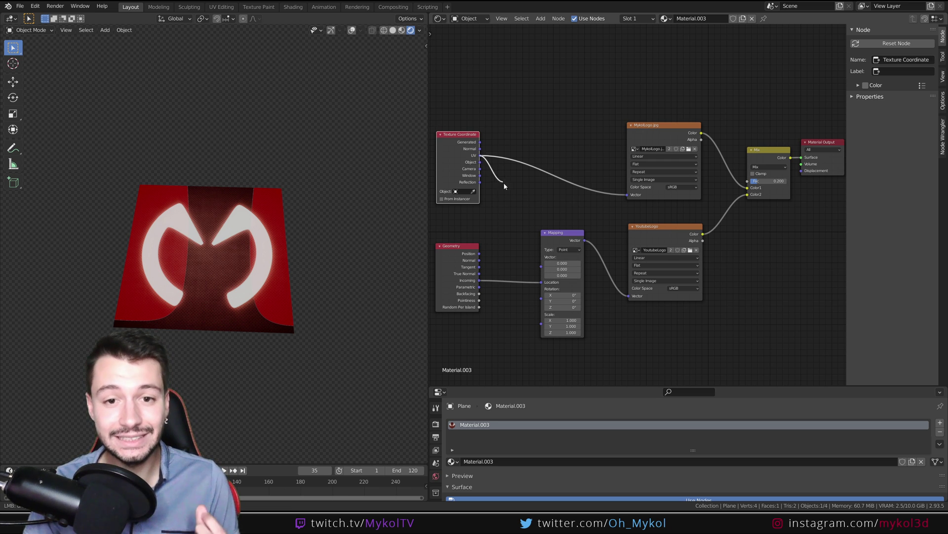
pyautogui.moveTo(543, 271); pyautogui.dragTo(542, 269)
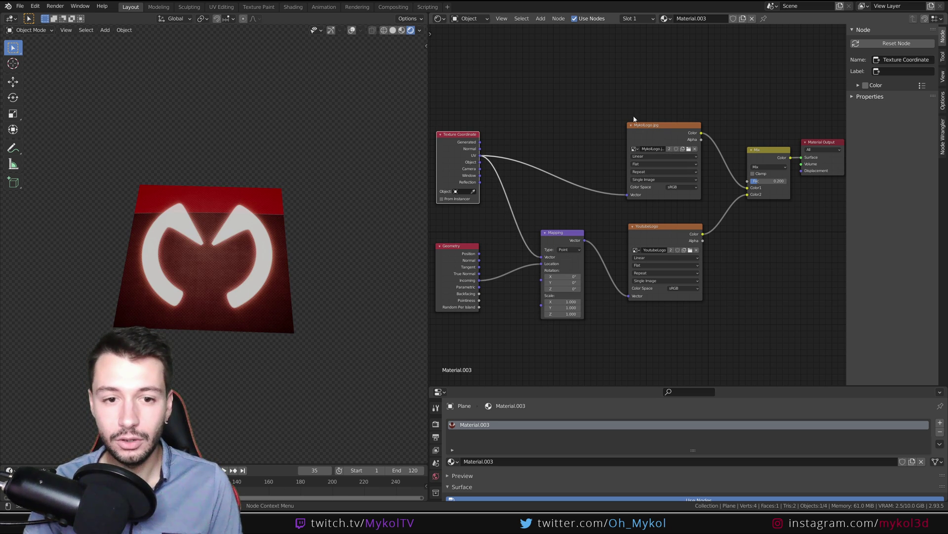
pyautogui.moveTo(249, 231); pyautogui.dragTo(233, 258, button='middle')
pyautogui.scroll(2, 252, 254)
# Set the Mapping node's type to Texture and the YoutubeLogo texture's extension to Clip
pyautogui.scroll(-2, 252, 254)
pyautogui.click(573, 263)
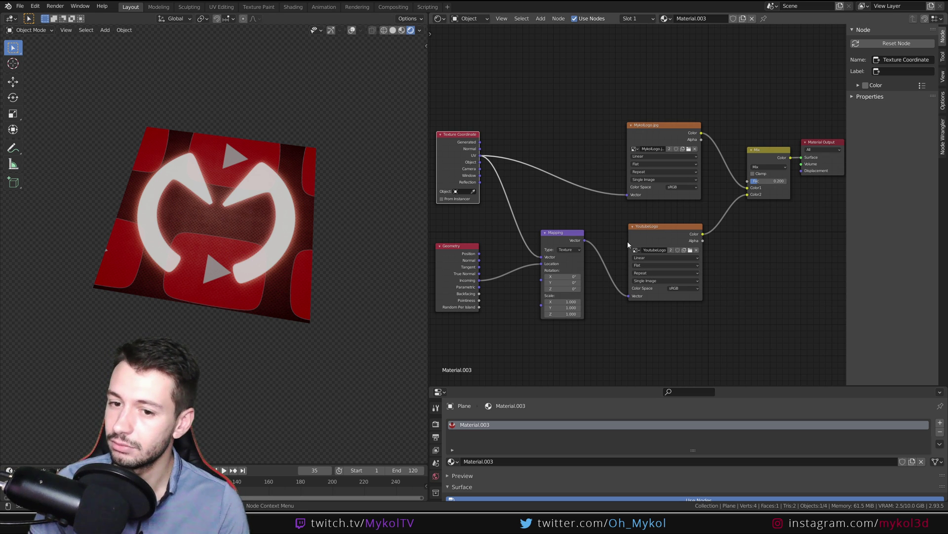
pyautogui.click(652, 273)
pyautogui.click(643, 295)
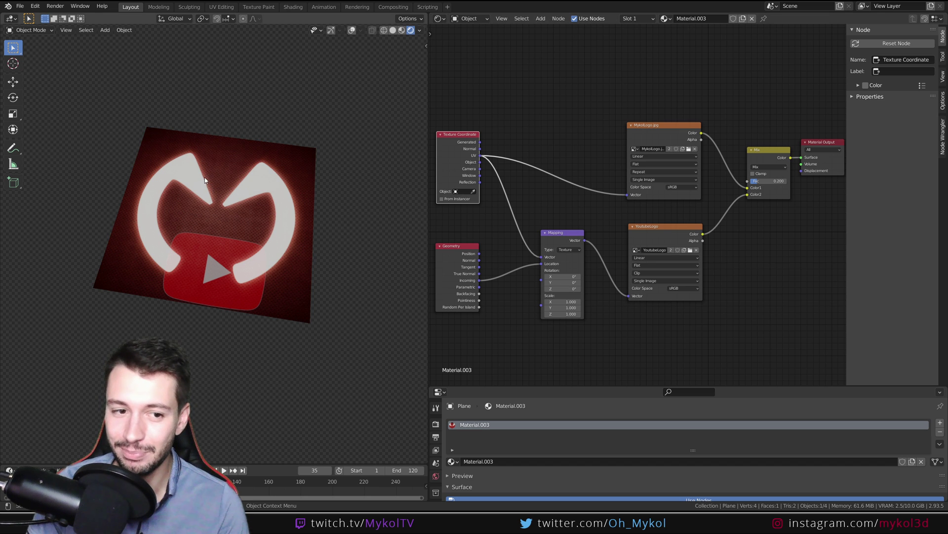
pyautogui.moveTo(211, 190); pyautogui.dragTo(221, 215, button='middle')
# Move the Geometry node farther away from the Mapping node to make room for another node between them
pyautogui.moveTo(504, 297); pyautogui.dragTo(601, 300, button='middle')
pyautogui.moveTo(257, 237); pyautogui.dragTo(266, 202, button='middle')
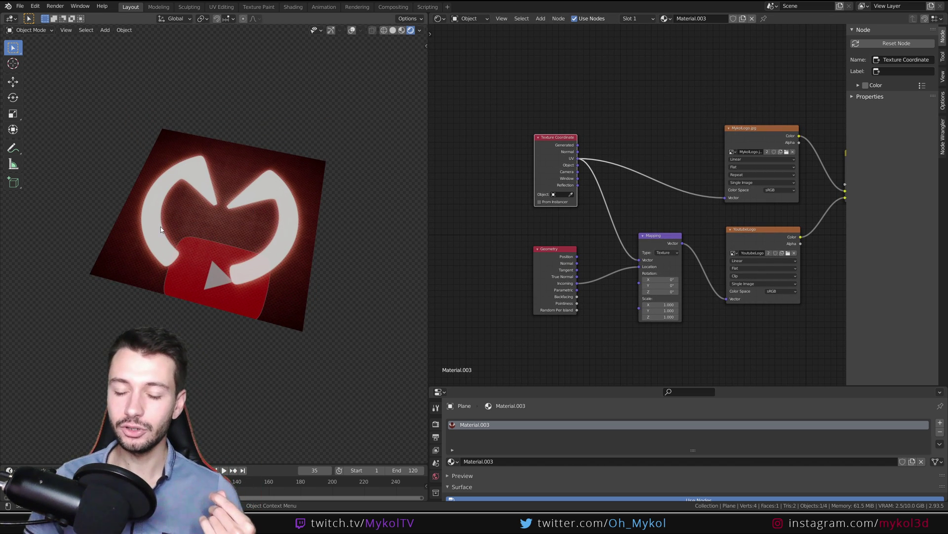
pyautogui.moveTo(468, 88); pyautogui.dragTo(805, 211)
pyautogui.moveTo(522, 244); pyautogui.dragTo(820, 340)
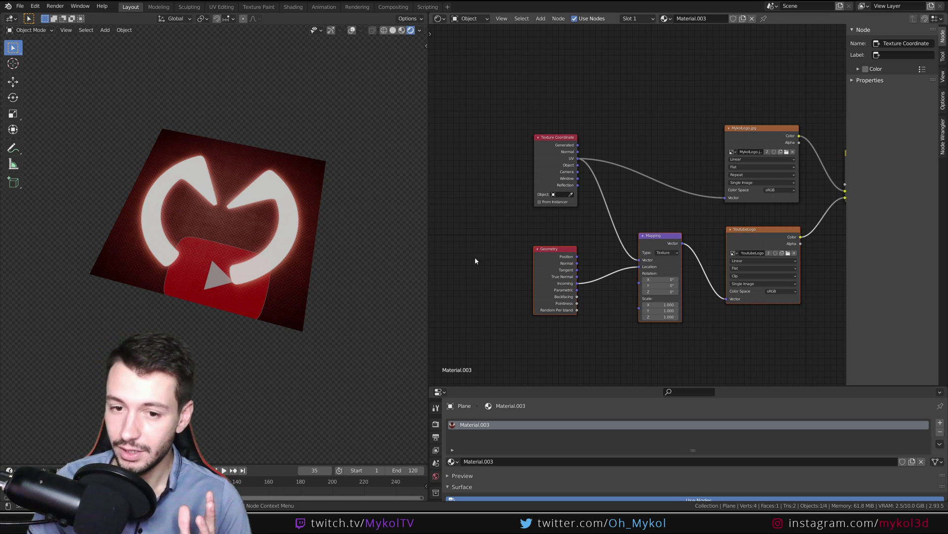
pyautogui.moveTo(548, 253); pyautogui.dragTo(490, 247)
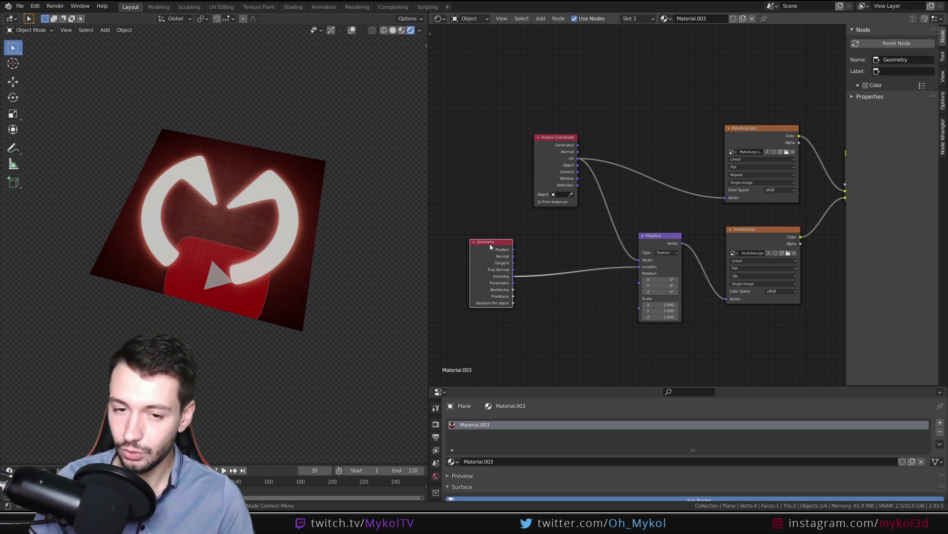
# Add a Vector Math node set to Multiply and insert it into the link between Geometry's Incoming and Mapping's Location
pyautogui.hotkey('shift', 'a')
pyautogui.click(599, 341)
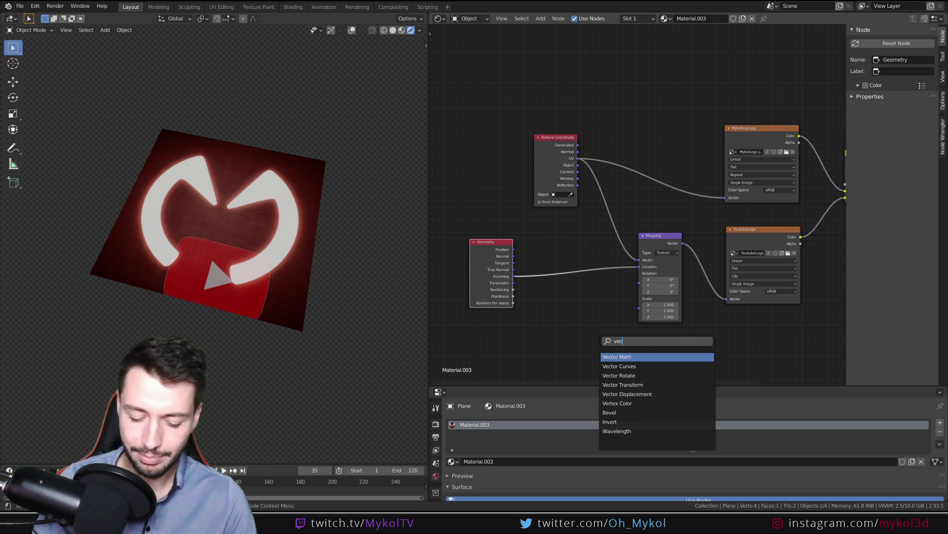
pyautogui.click(635, 357)
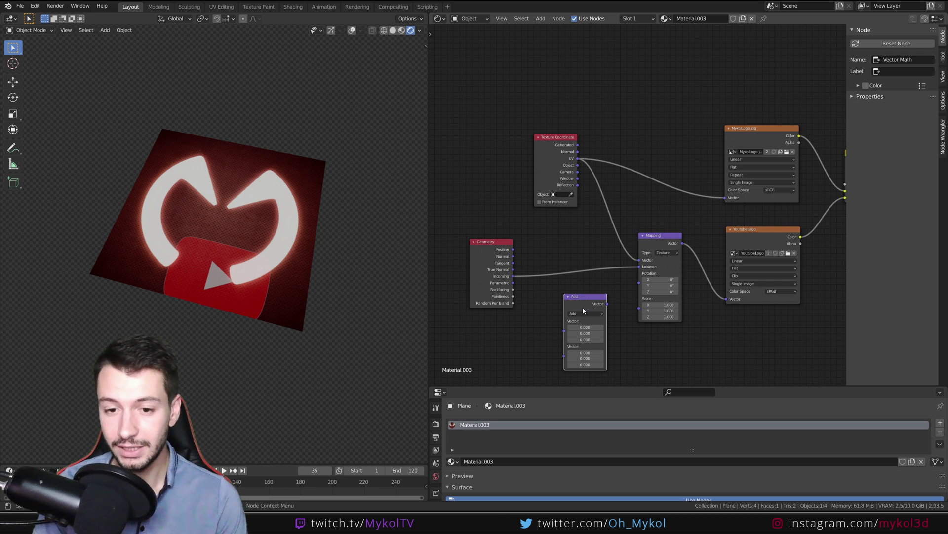
pyautogui.click(584, 313)
pyautogui.click(576, 333)
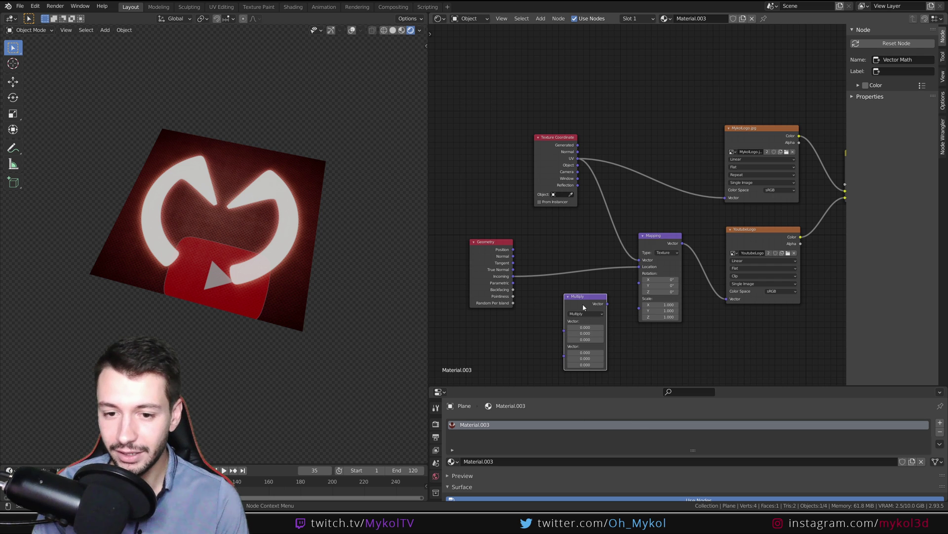
pyautogui.moveTo(579, 336); pyautogui.dragTo(577, 301)
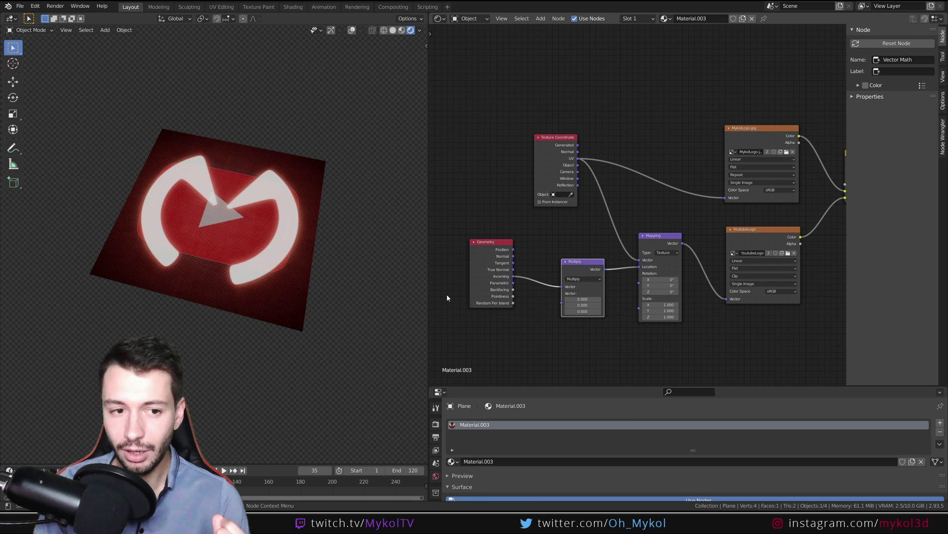
pyautogui.moveTo(240, 218); pyautogui.dragTo(258, 218, button='middle')
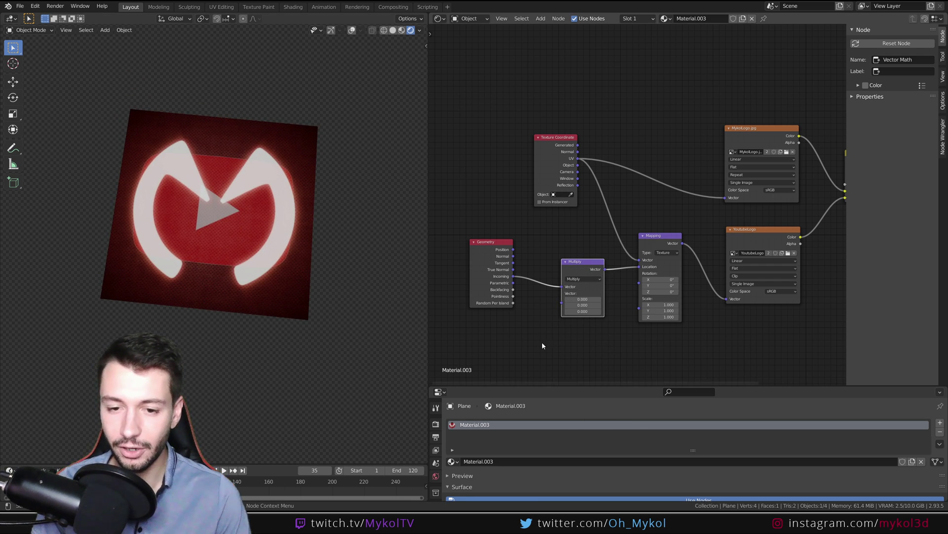
# Add a Value node below the Geometry node, in front of the Multiply node
pyautogui.hotkey('shift', 'a')
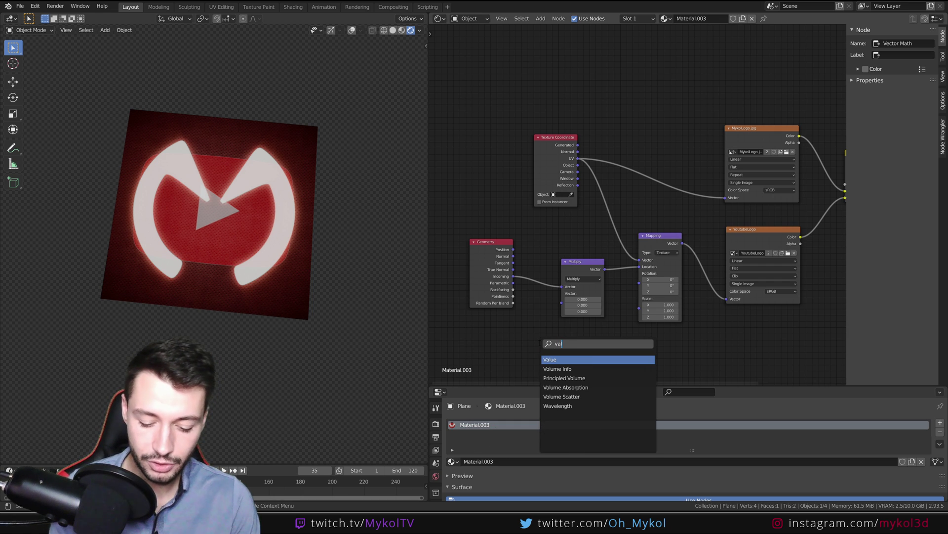
pyautogui.write('value')
pyautogui.click(558, 360)
pyautogui.click(537, 360)
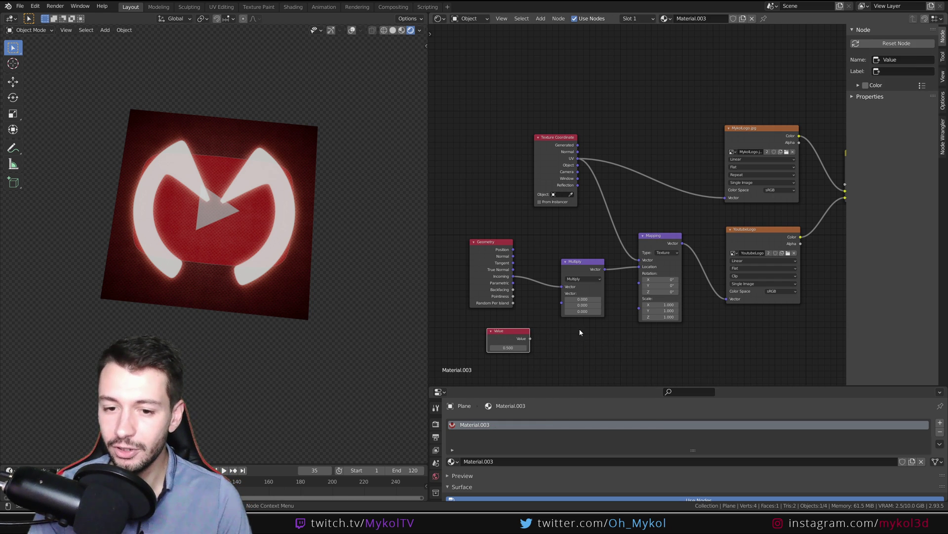
# Enter the X, Y and Z components of the Multiply node's second vector and switch the Mapping node's type to Point
pyautogui.moveTo(585, 300); pyautogui.dragTo(568, 299)
pyautogui.moveTo(586, 305)
pyautogui.mouseDown()
pyautogui.moveTo(568, 306)
pyautogui.moveTo(573, 311)
pyautogui.mouseUp()
pyautogui.moveTo(186, 271); pyautogui.dragTo(212, 267, button='middle')
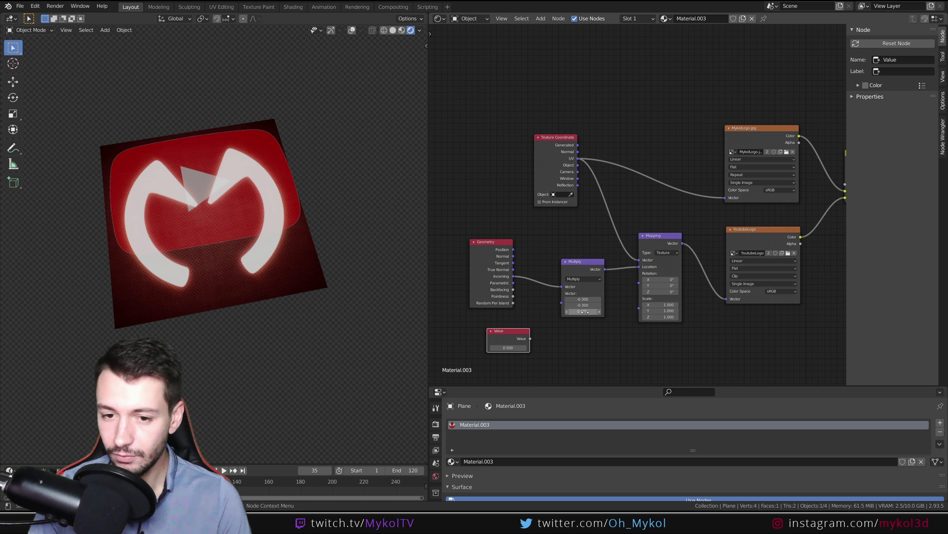
pyautogui.click(584, 311)
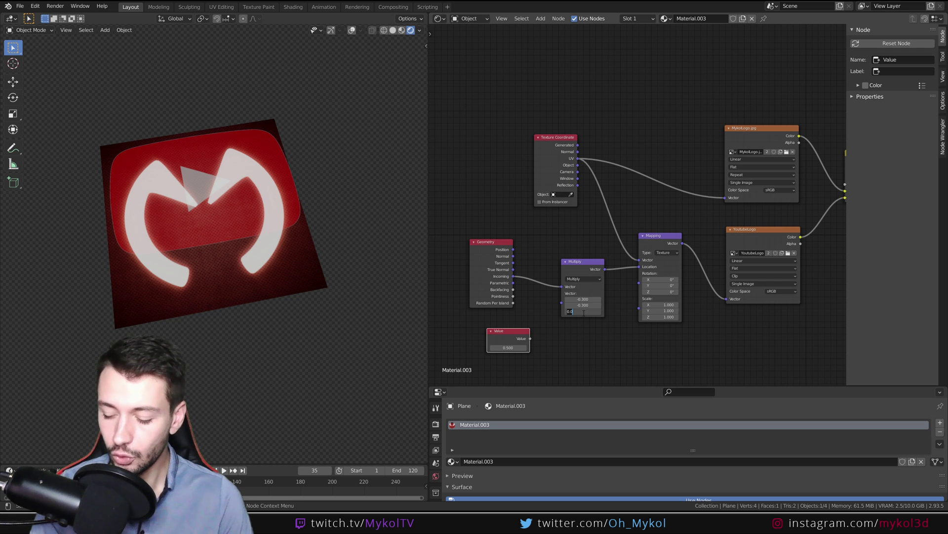
pyautogui.click(670, 261)
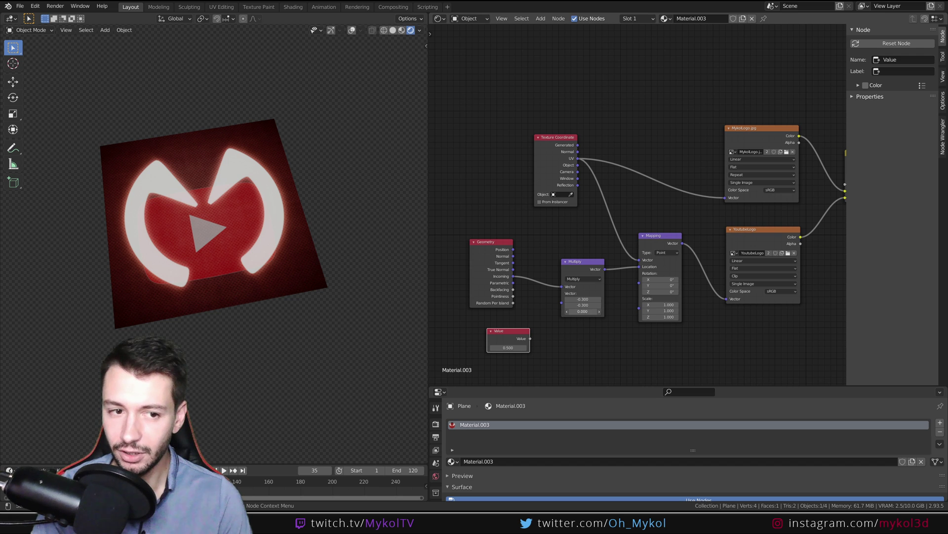
pyautogui.moveTo(232, 217); pyautogui.dragTo(214, 195, button='middle')
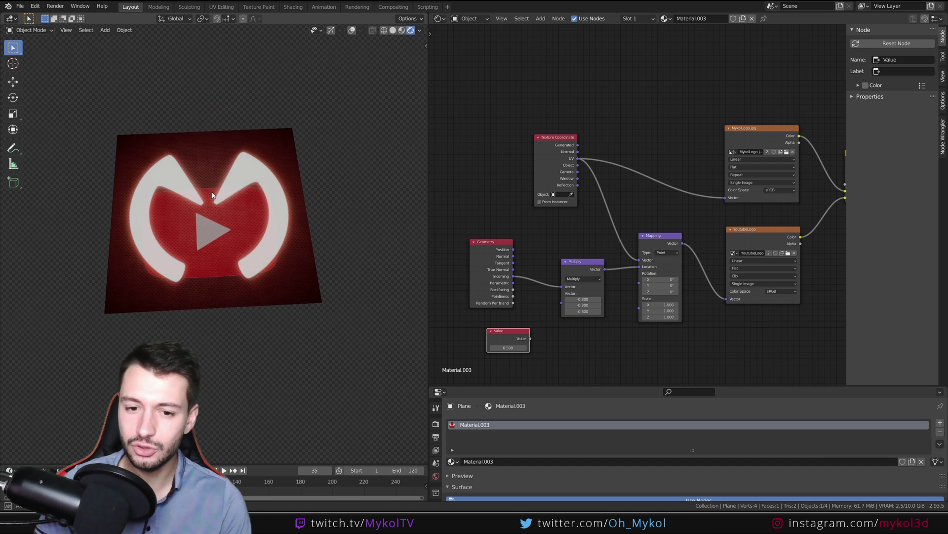
# Align the Value node under the Geometry node, link it to Multiply's second vector and set its value to -0.5
pyautogui.moveTo(501, 333); pyautogui.dragTo(494, 330)
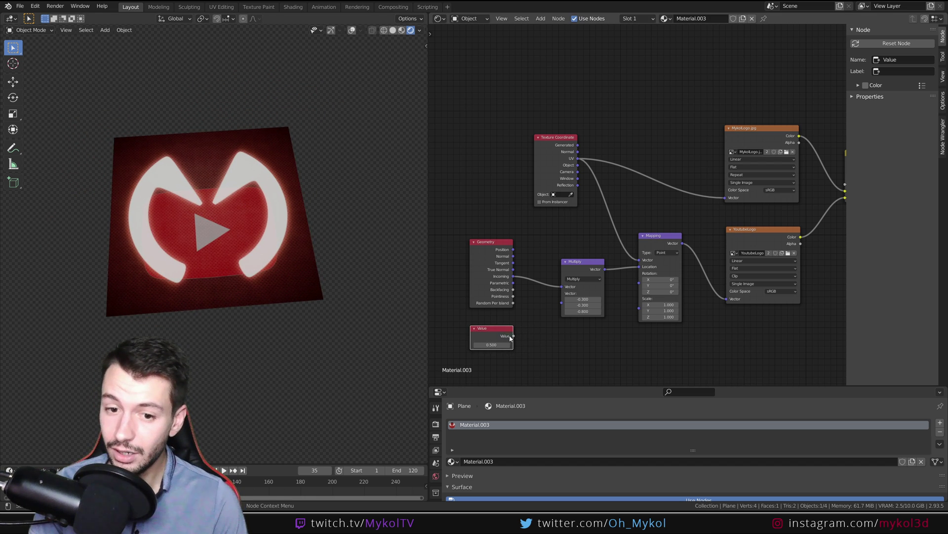
pyautogui.moveTo(567, 306); pyautogui.dragTo(563, 294)
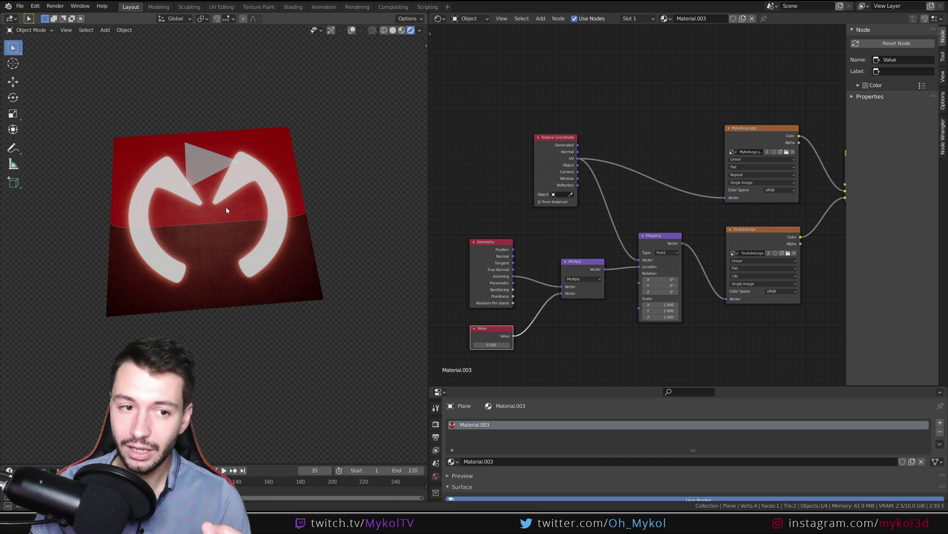
pyautogui.moveTo(227, 206); pyautogui.dragTo(221, 239, button='middle')
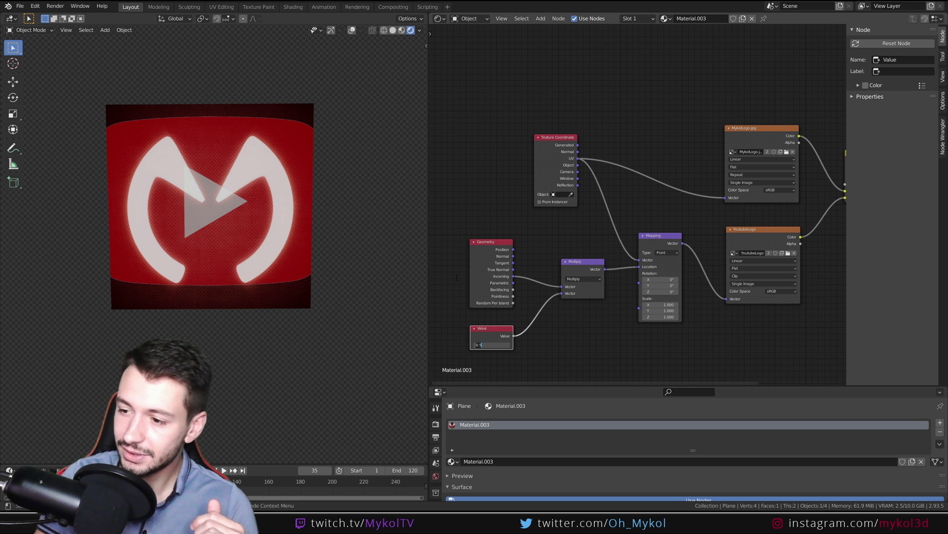
pyautogui.write('-0.5')
pyautogui.press('Return')
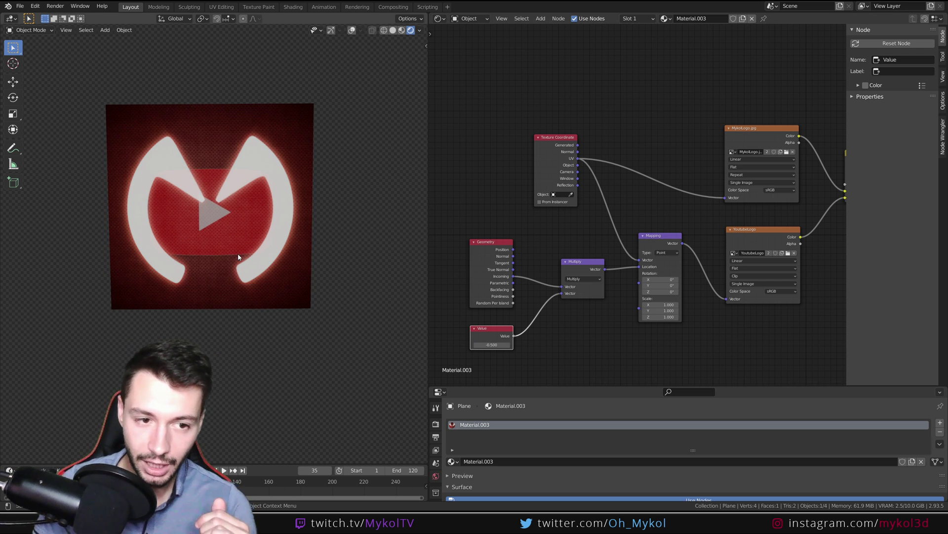
# Try other offset strengths in the Value node, including 0.5, while orbiting the plane to compare the parallax
pyautogui.moveTo(261, 310); pyautogui.dragTo(301, 262, button='middle')
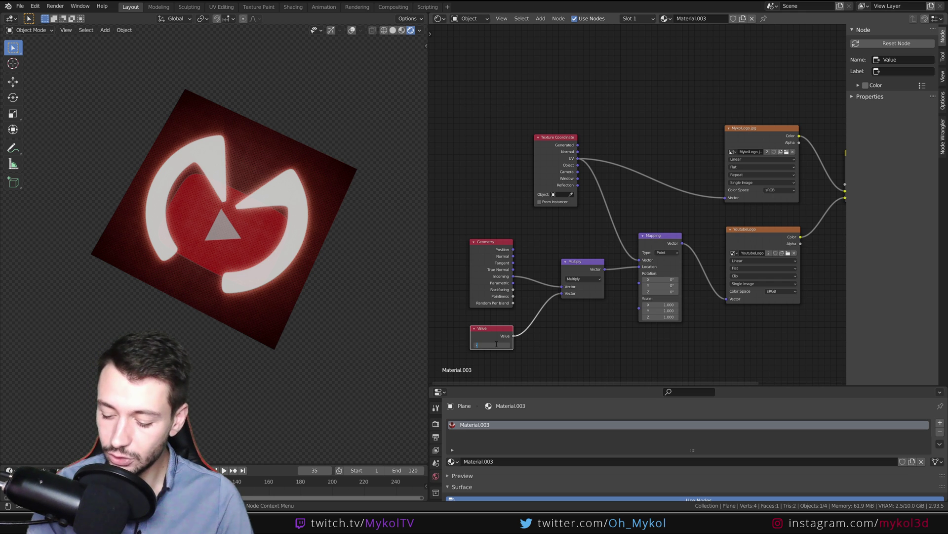
pyautogui.moveTo(234, 215)
pyautogui.mouseDown(button='middle')
pyautogui.moveTo(239, 173)
pyautogui.moveTo(231, 191)
pyautogui.moveTo(243, 225)
pyautogui.mouseUp(button='middle')
pyautogui.moveTo(491, 344); pyautogui.dragTo(470, 344)
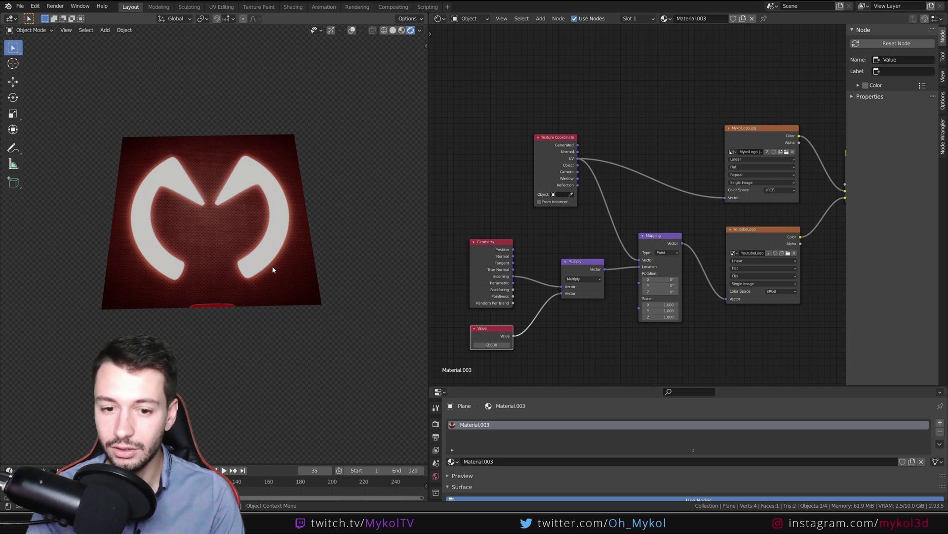
pyautogui.moveTo(272, 266); pyautogui.dragTo(243, 243, button='middle')
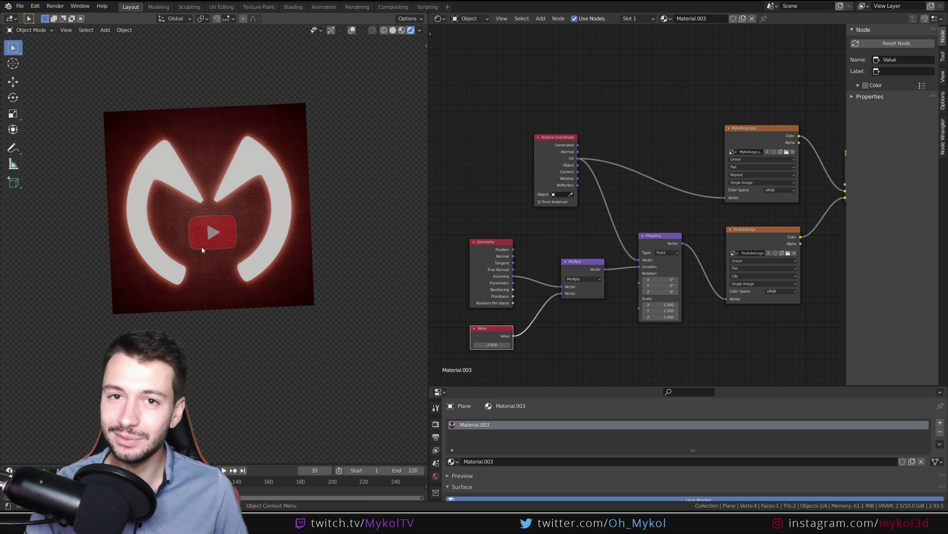
pyautogui.moveTo(202, 249); pyautogui.dragTo(231, 249, button='middle')
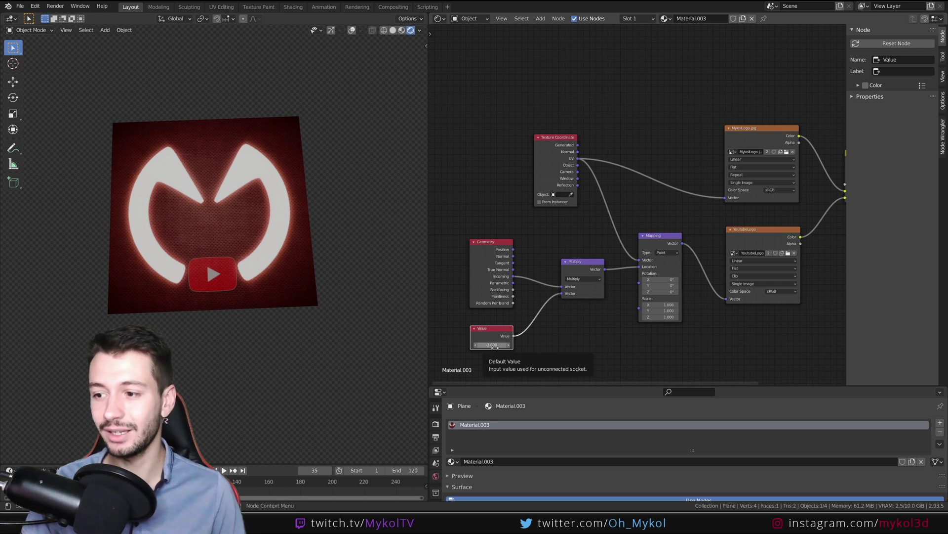
pyautogui.write('.5')
pyautogui.press('Return')
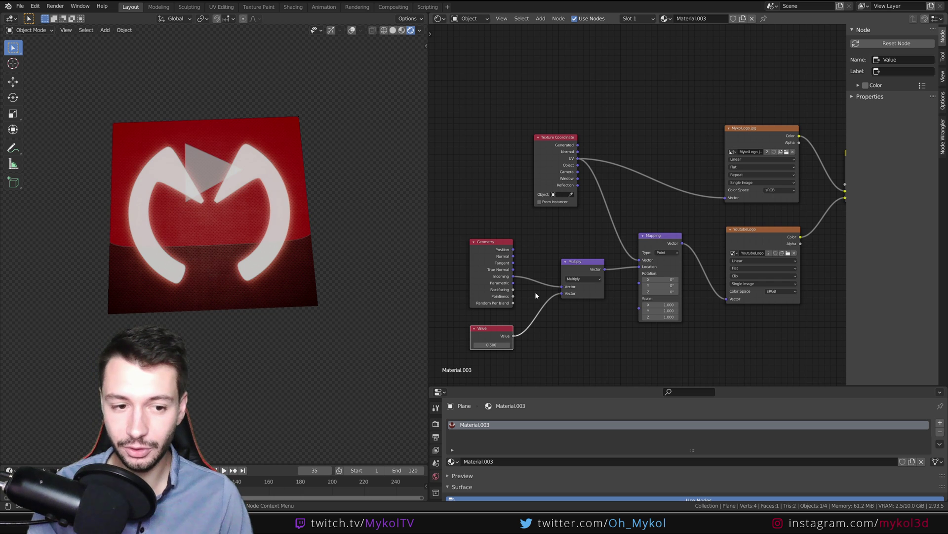
# Set the Value node to -0.5 and play the animation to check the logo's parallax
pyautogui.click(498, 347)
pyautogui.write('-0.5')
pyautogui.press('Return')
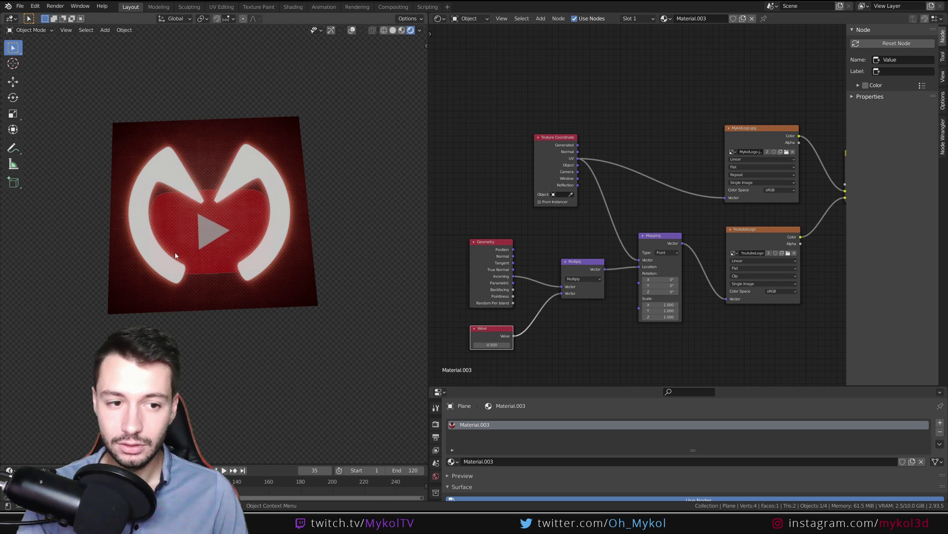
pyautogui.moveTo(176, 257); pyautogui.dragTo(198, 285, button='middle')
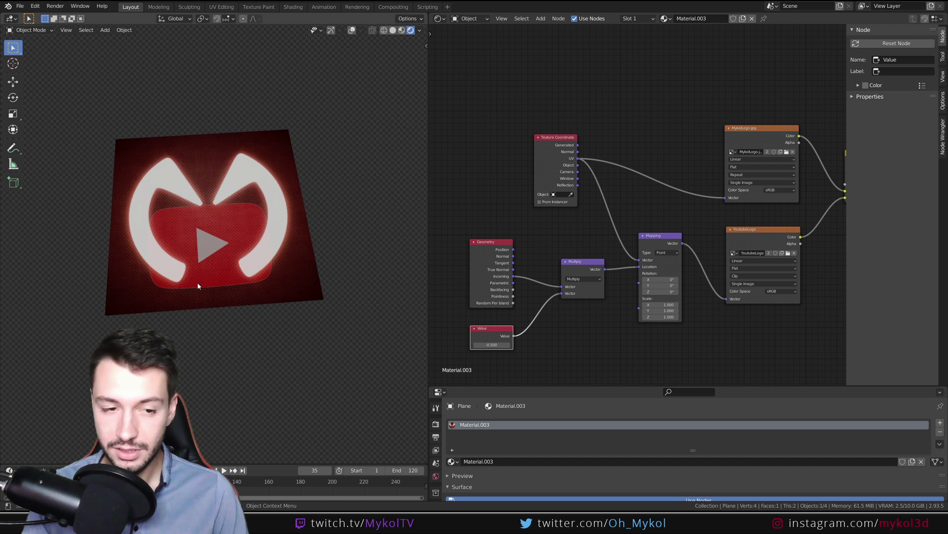
pyautogui.press('space')
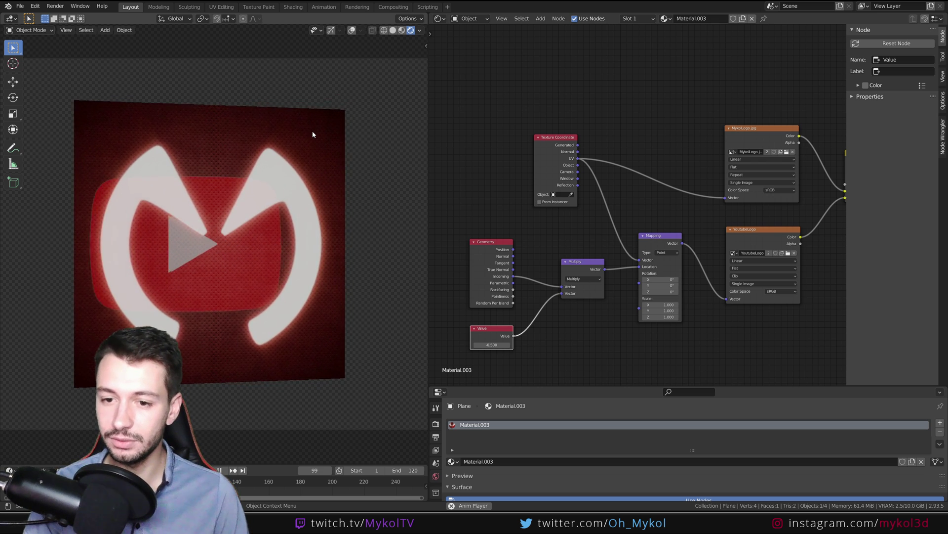
# Try the Screen blending mode on the Mix node, inspect the overlapping logos up close and return to Mix
pyautogui.scroll(-2, 723, 214)
pyautogui.moveTo(722, 215); pyautogui.dragTo(606, 213, button='middle')
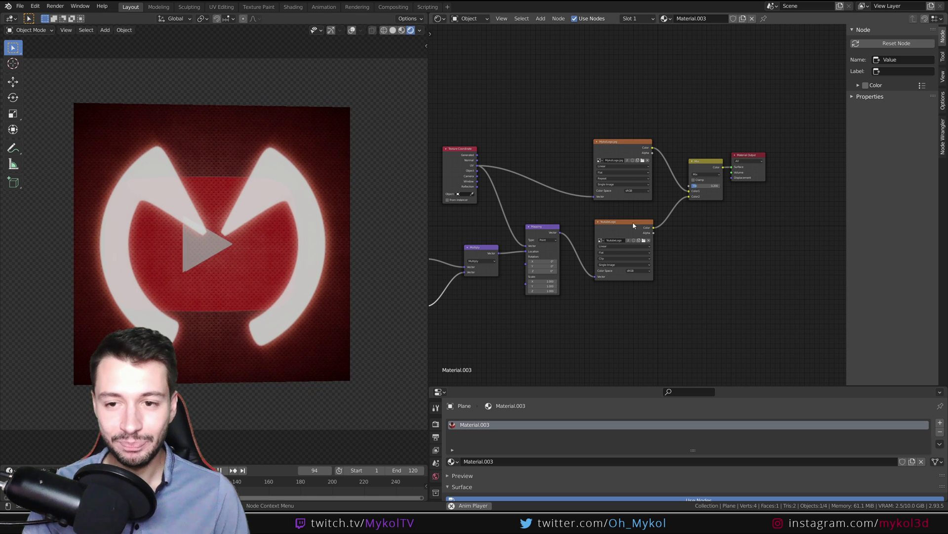
pyautogui.scroll(3, 633, 225)
pyautogui.scroll(2, 616, 211)
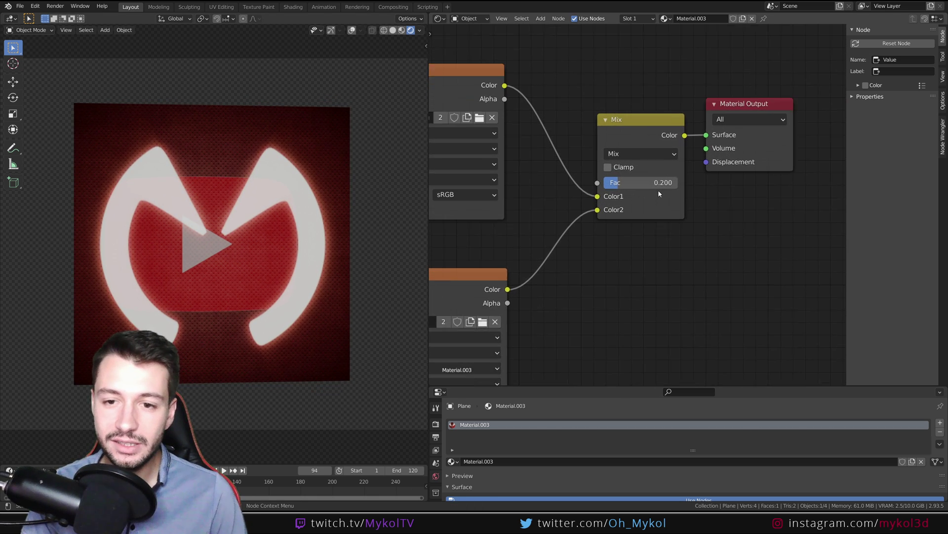
pyautogui.click(619, 150)
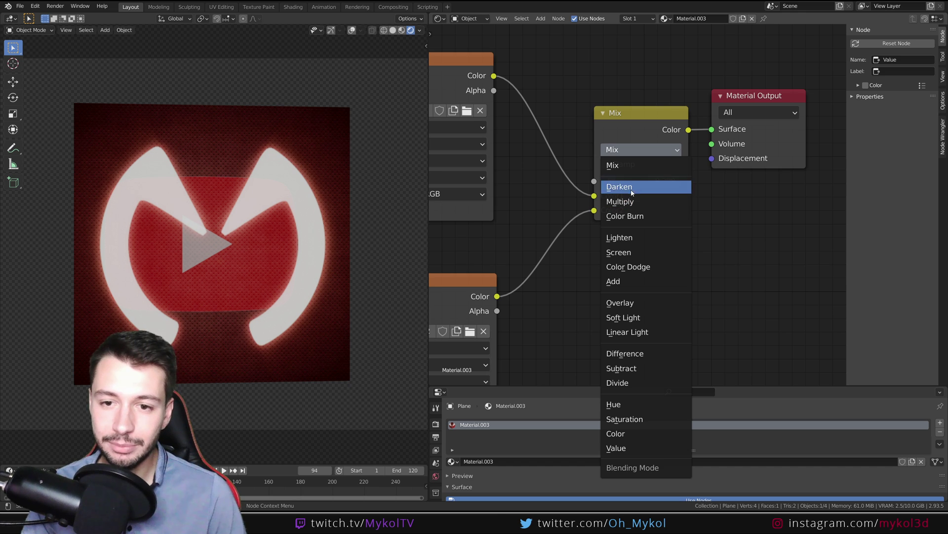
pyautogui.click(619, 253)
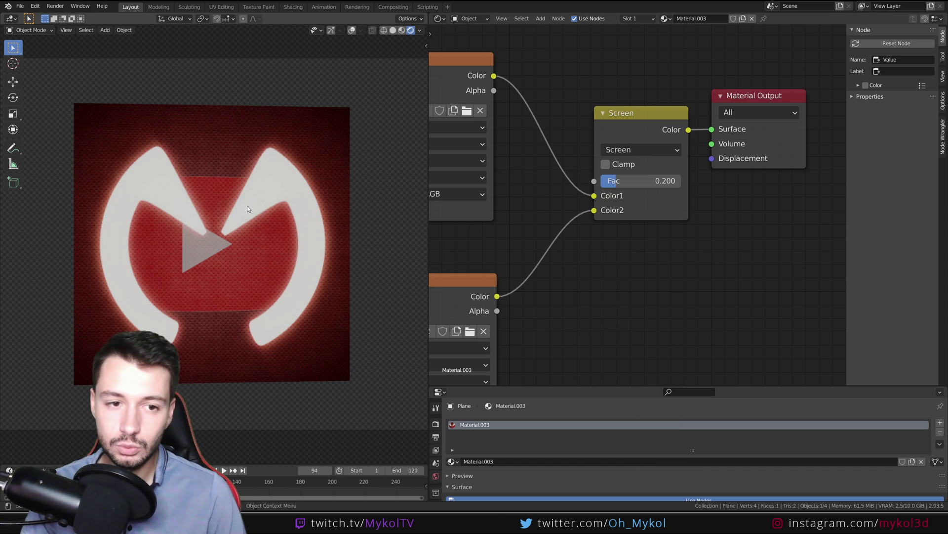
pyautogui.scroll(2, 149, 141)
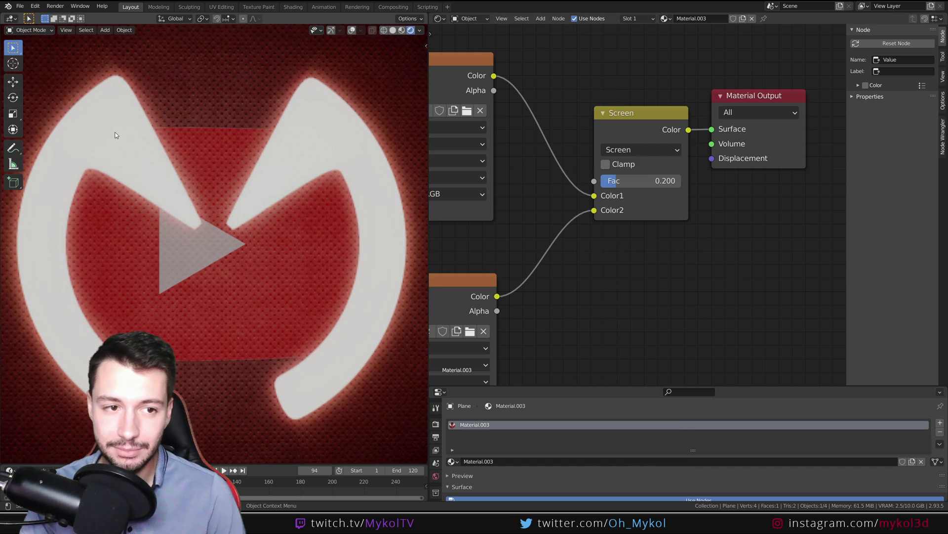
pyautogui.scroll(1, 115, 132)
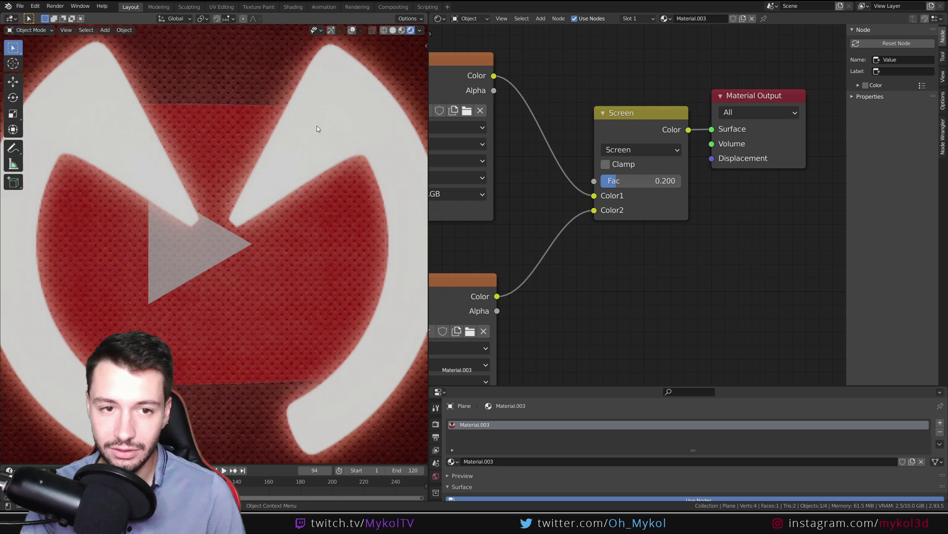
pyautogui.click(632, 150)
pyautogui.click(625, 166)
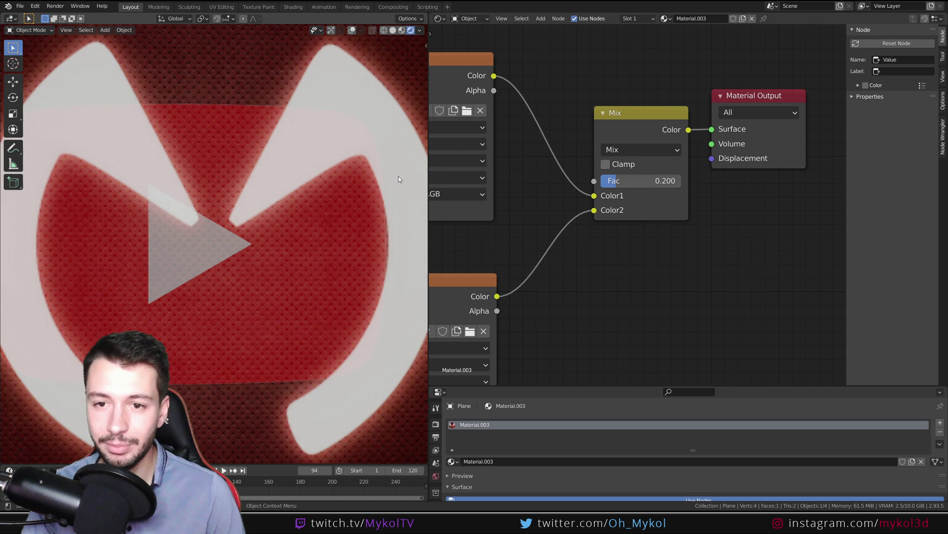
# Lower the Mix node's factor to 0.047
pyautogui.scroll(-4, 305, 229)
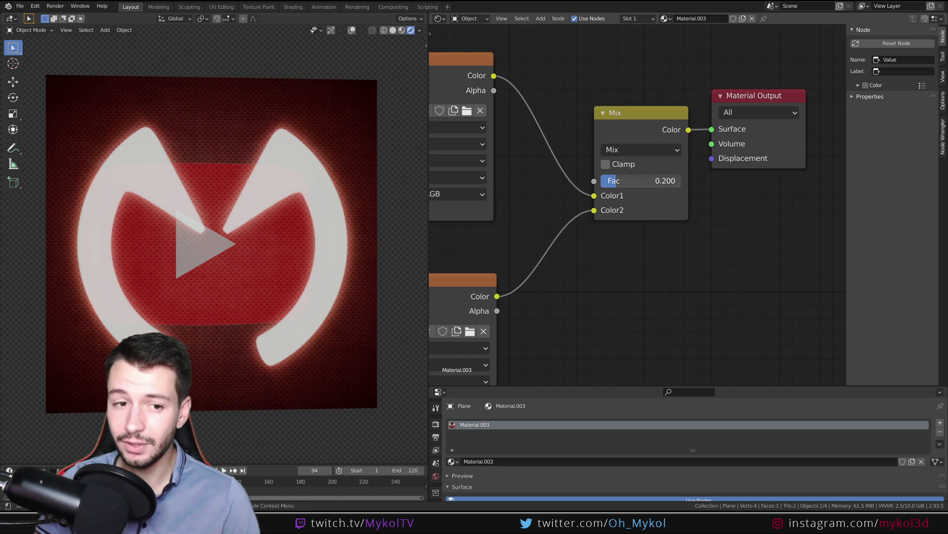
pyautogui.moveTo(616, 181)
pyautogui.mouseDown()
pyautogui.moveTo(649, 181)
pyautogui.moveTo(611, 180)
pyautogui.mouseUp()
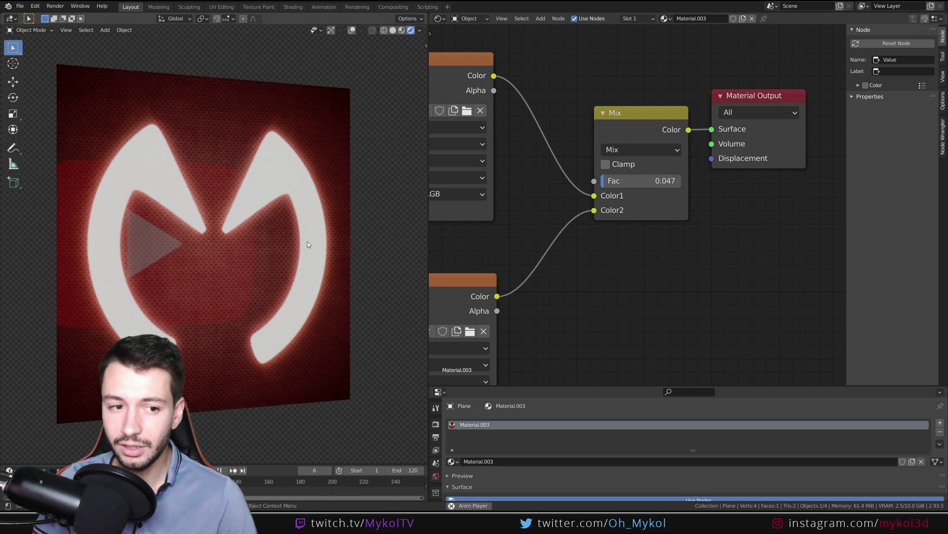
# Try a Mix factor of 0.613, preview it with the animation playing and undo the change
pyautogui.moveTo(645, 185); pyautogui.dragTo(690, 185)
pyautogui.press('space')
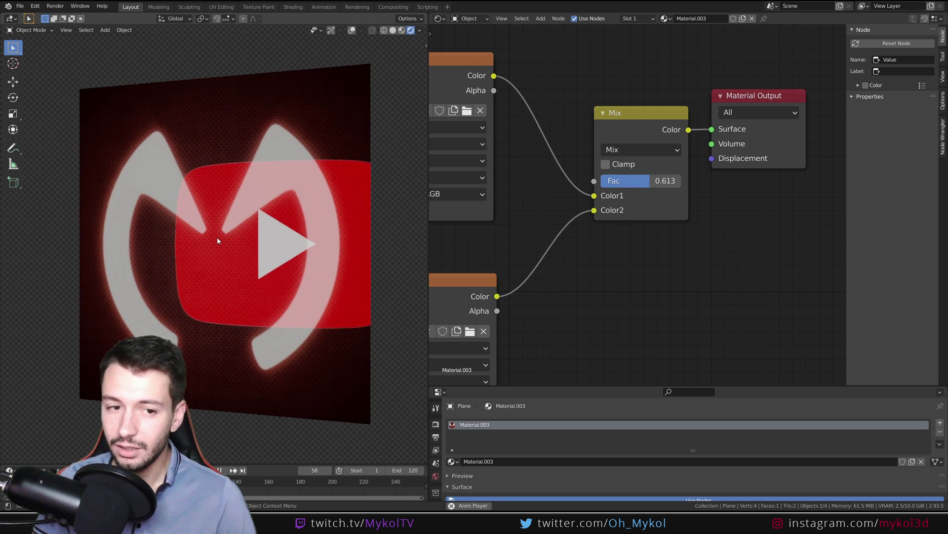
pyautogui.press('space')
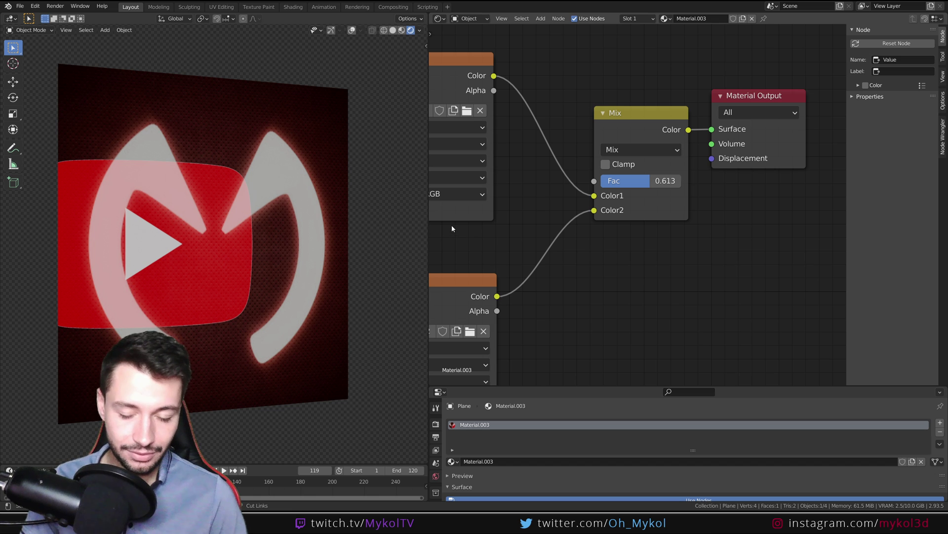
pyautogui.hotkey('ctrl', 'z')
# Swap the two image links between the Mix node's Color1 and Color2, preview the animation and undo the swap
pyautogui.moveTo(595, 211); pyautogui.dragTo(594, 211)
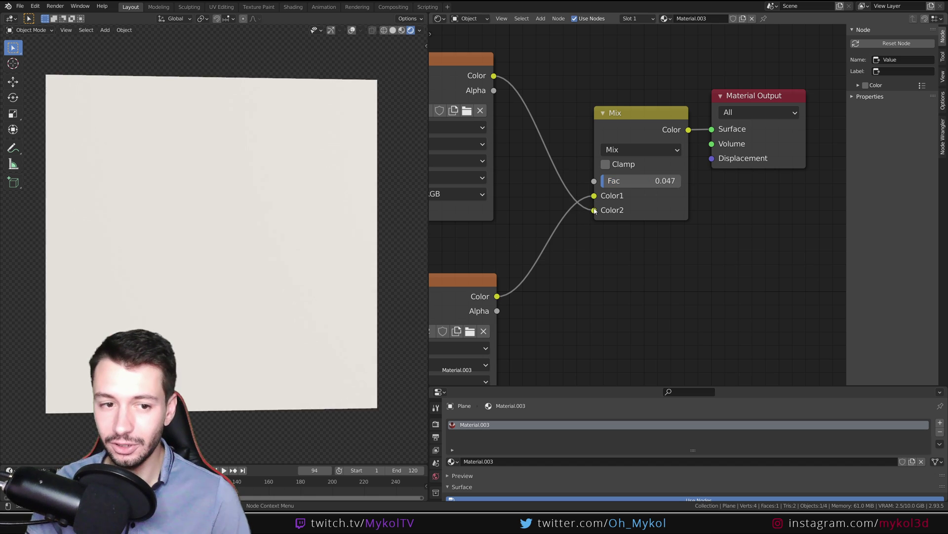
pyautogui.press('space')
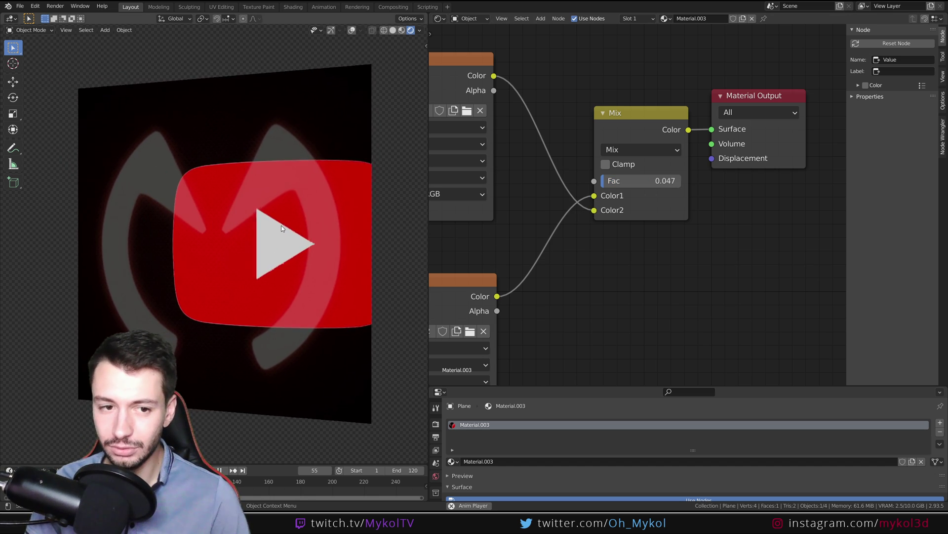
pyautogui.press('space')
pyautogui.hotkey('ctrl', 'z')
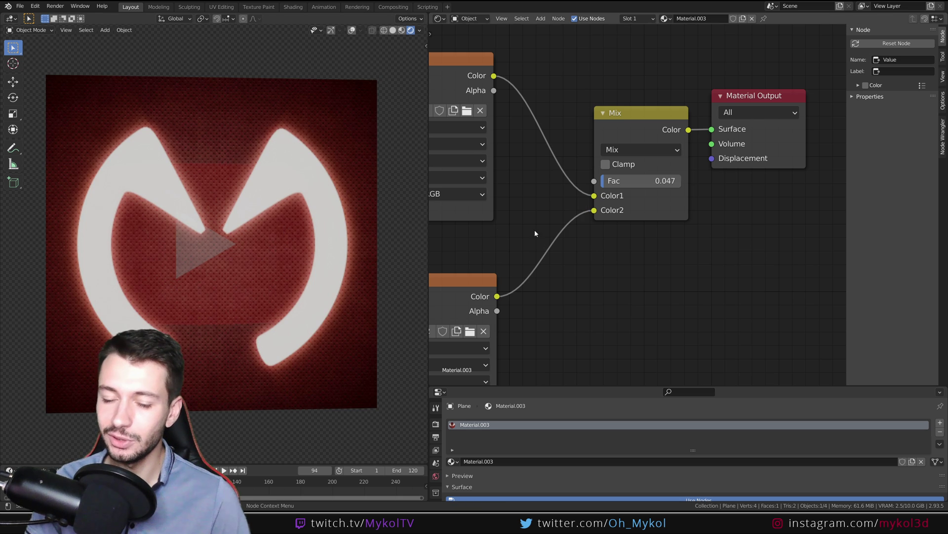
# Play the animation and widen the 3D viewport to preview the parallax effect on the plane
pyautogui.scroll(-6, 564, 207)
pyautogui.moveTo(574, 221); pyautogui.dragTo(698, 231, button='middle')
pyautogui.moveTo(698, 225); pyautogui.dragTo(494, 176)
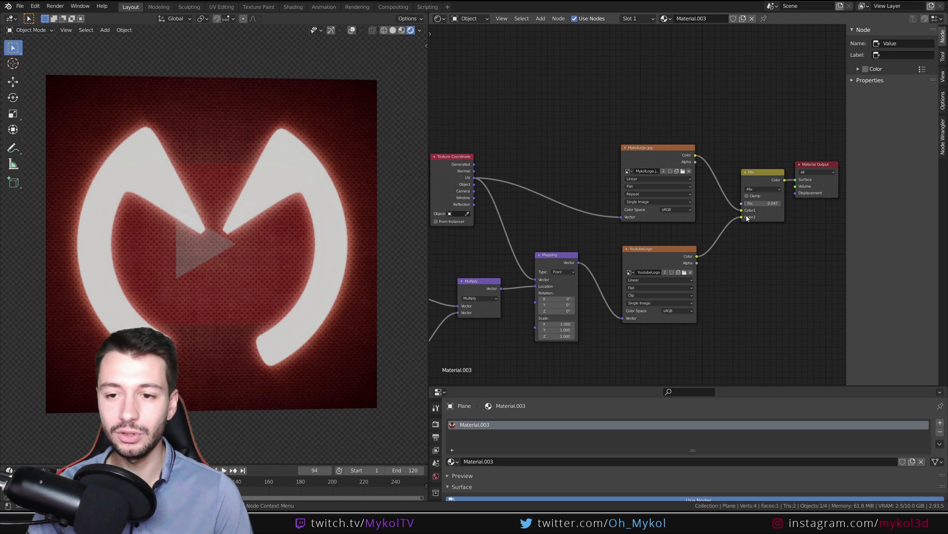
pyautogui.moveTo(744, 215); pyautogui.dragTo(589, 270, button='middle')
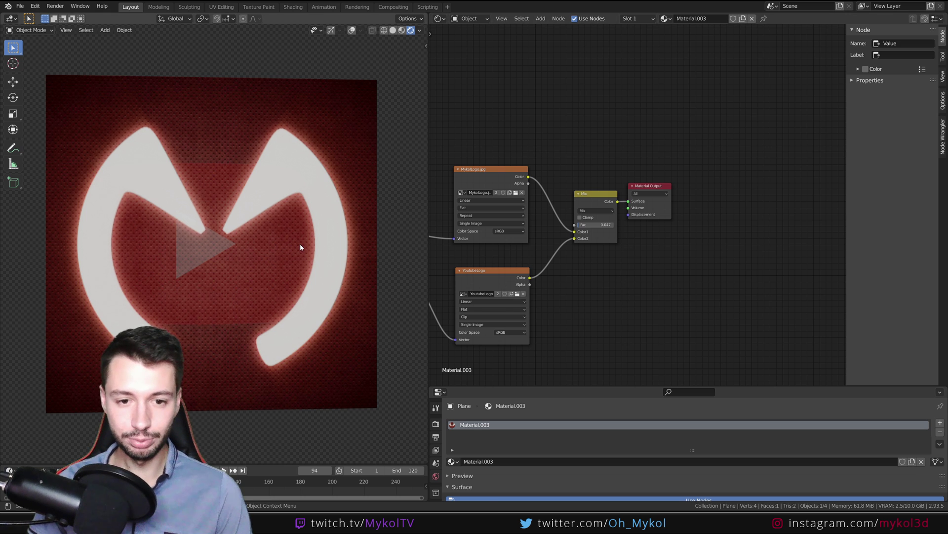
pyautogui.press('space')
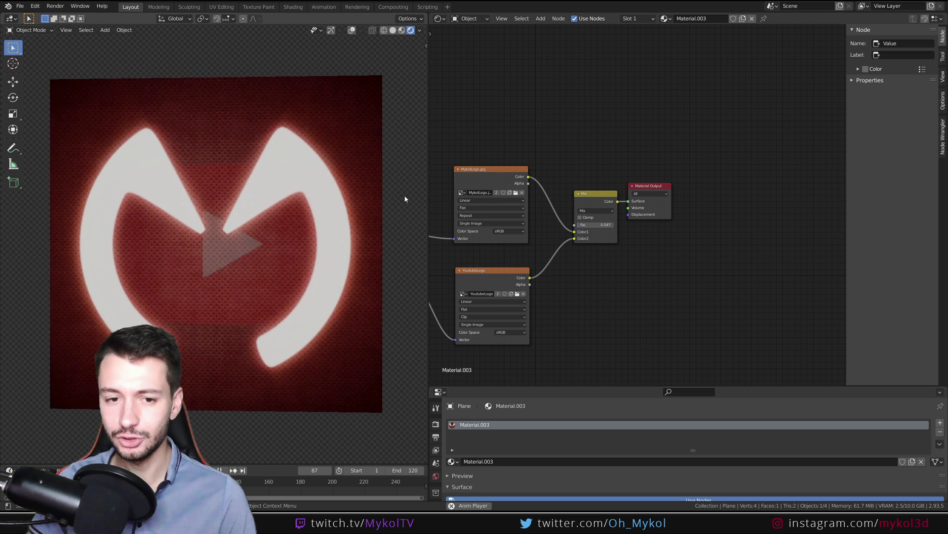
pyautogui.moveTo(427, 165); pyautogui.dragTo(613, 165)
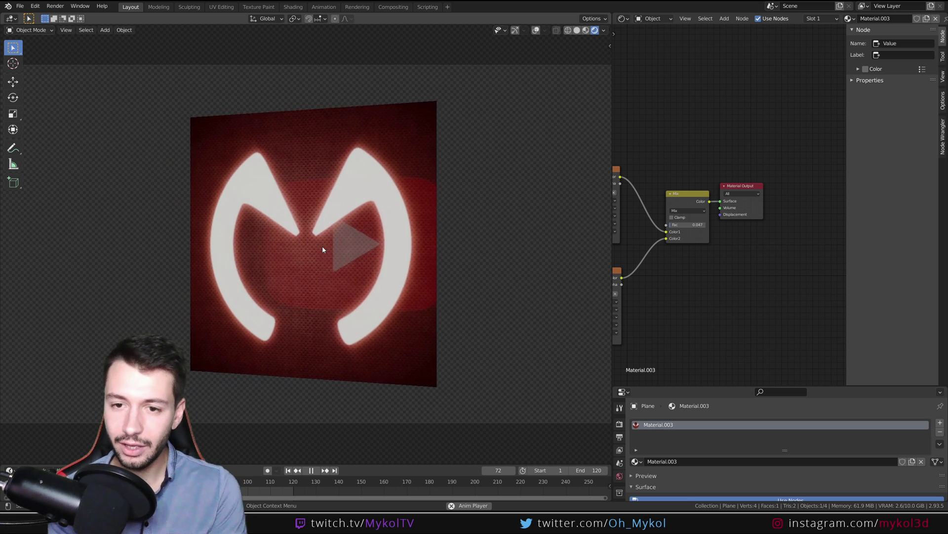
# Review the finished node network, selecting the Geometry, Value, Multiply and Mapping nodes that drive the offset while the animation plays
pyautogui.scroll(-7, 667, 249)
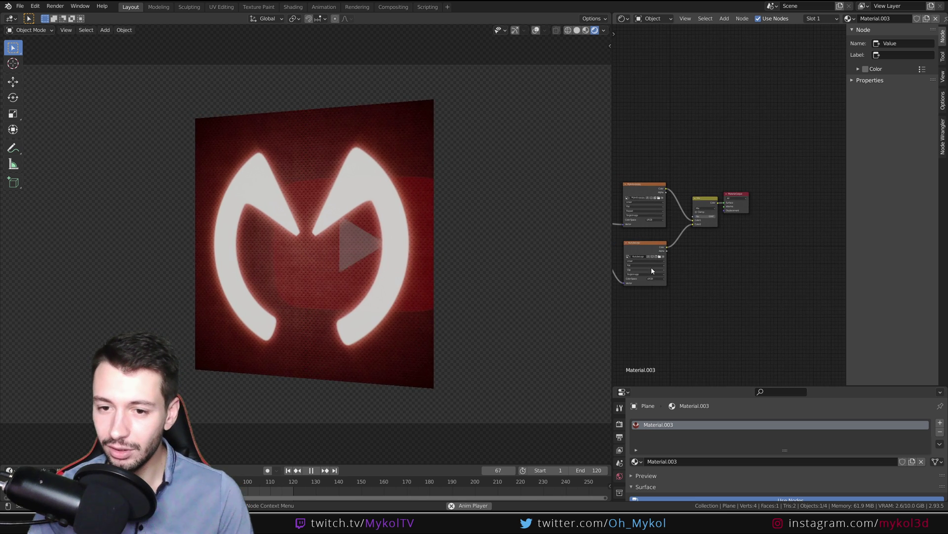
pyautogui.moveTo(652, 266); pyautogui.dragTo(809, 256, button='middle')
pyautogui.scroll(5, 667, 266)
pyautogui.moveTo(630, 253); pyautogui.dragTo(619, 246, button='middle')
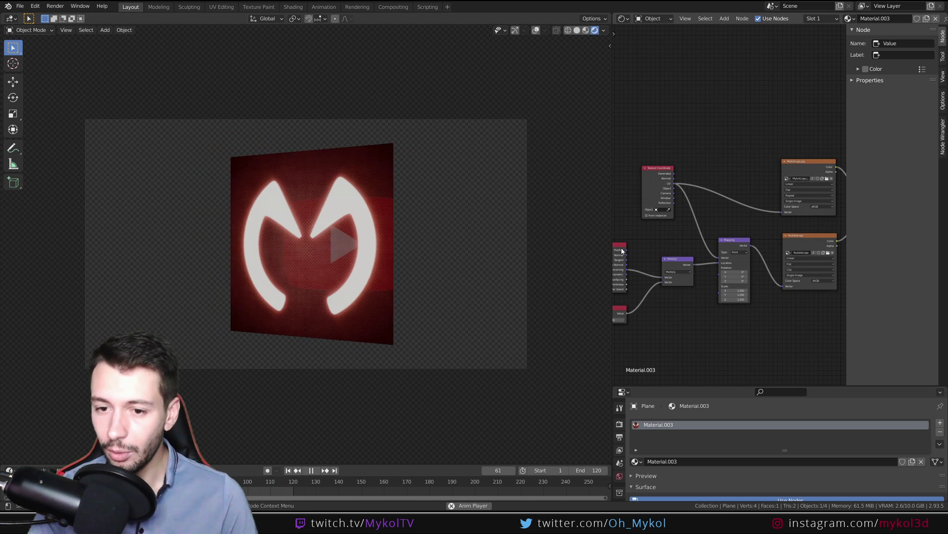
pyautogui.scroll(-2, 619, 246)
pyautogui.moveTo(785, 349); pyautogui.dragTo(638, 234)
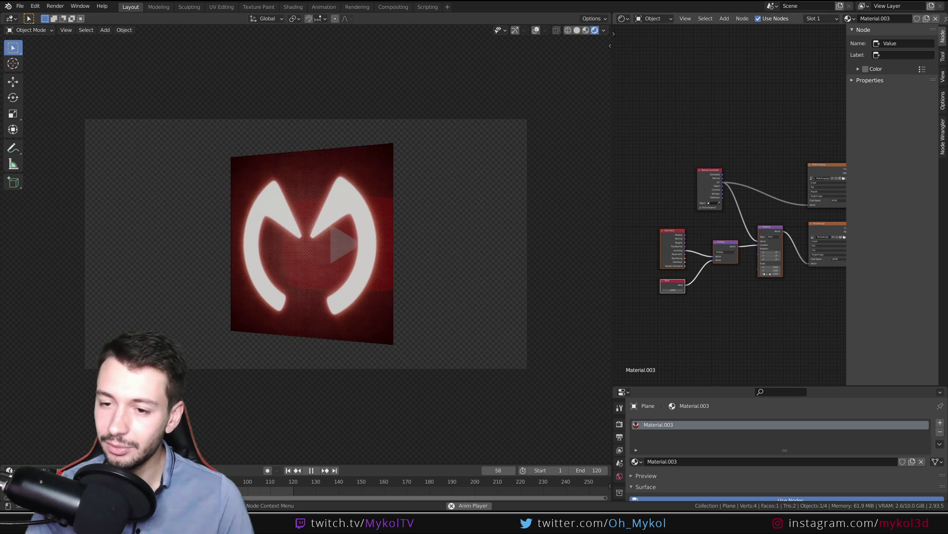
pyautogui.moveTo(709, 299); pyautogui.dragTo(663, 277, button='middle')
pyautogui.moveTo(768, 274); pyautogui.dragTo(650, 301, button='middle')
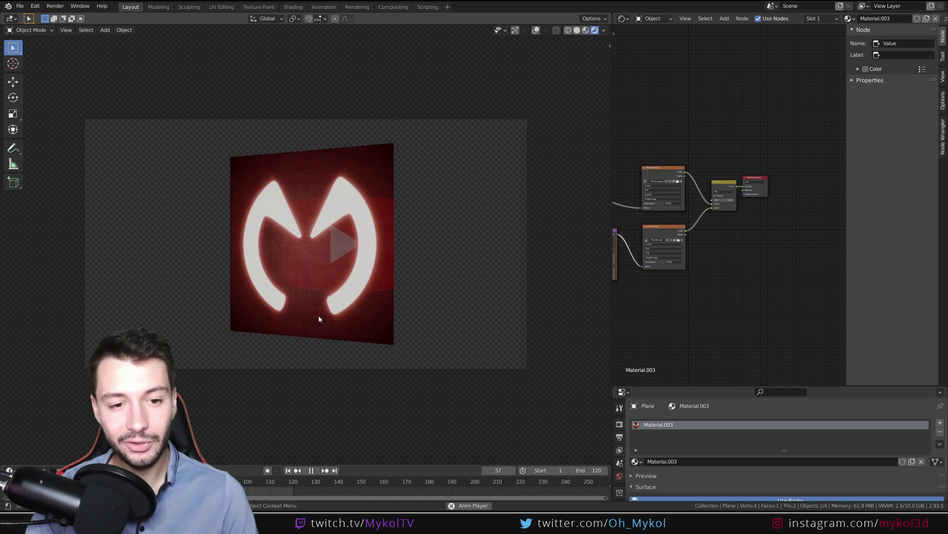
pyautogui.scroll(3, 334, 304)
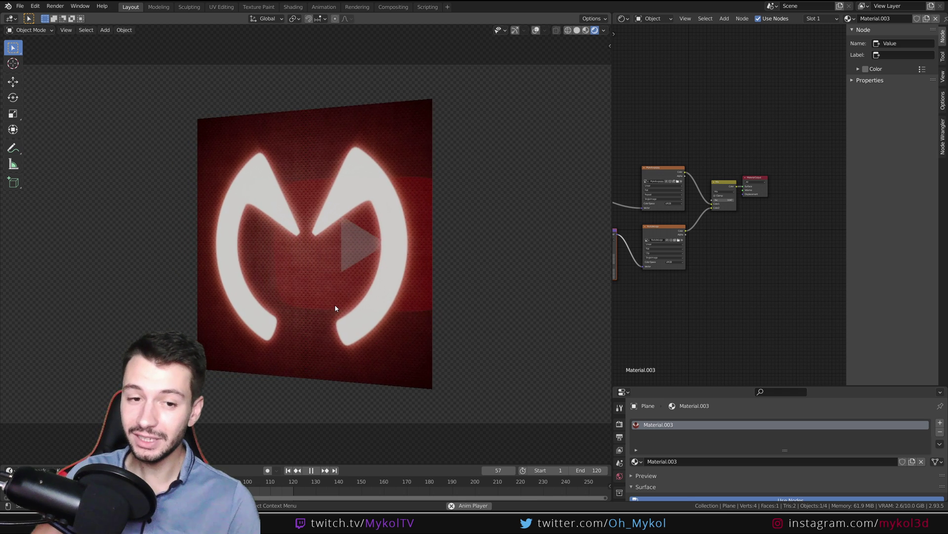